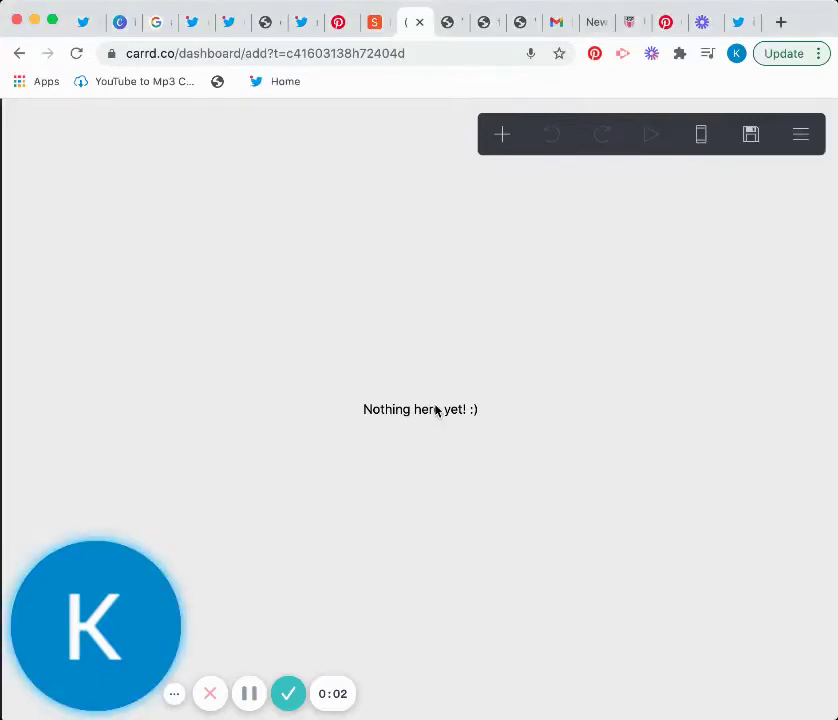
pyautogui.click(436, 411)
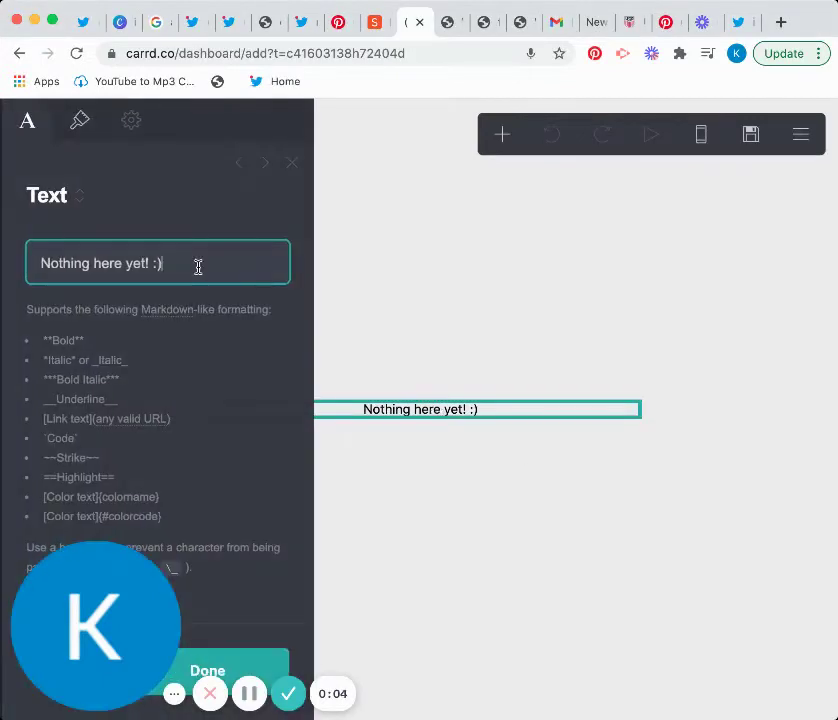
# Change the placeholder text to a bold 'welcome to my carrd' heading and check its Times New Roman font
pyautogui.write('*')
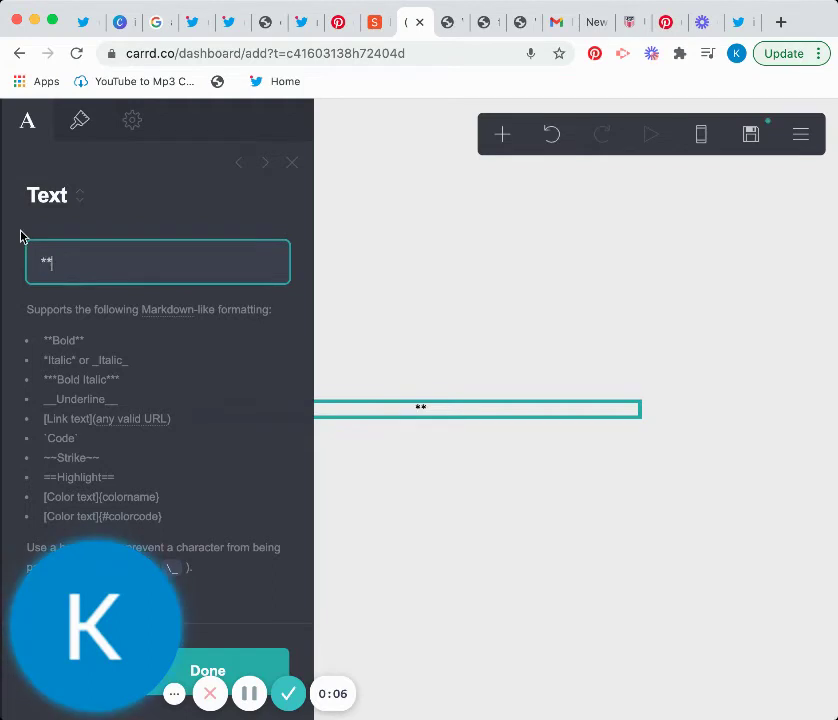
pyautogui.write('welcome ')
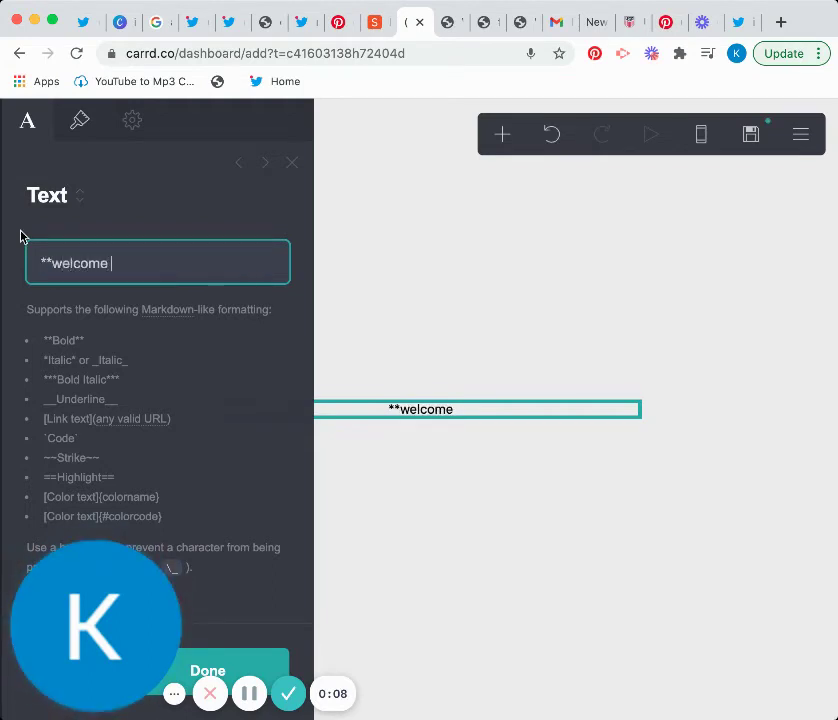
pyautogui.write('to my car')
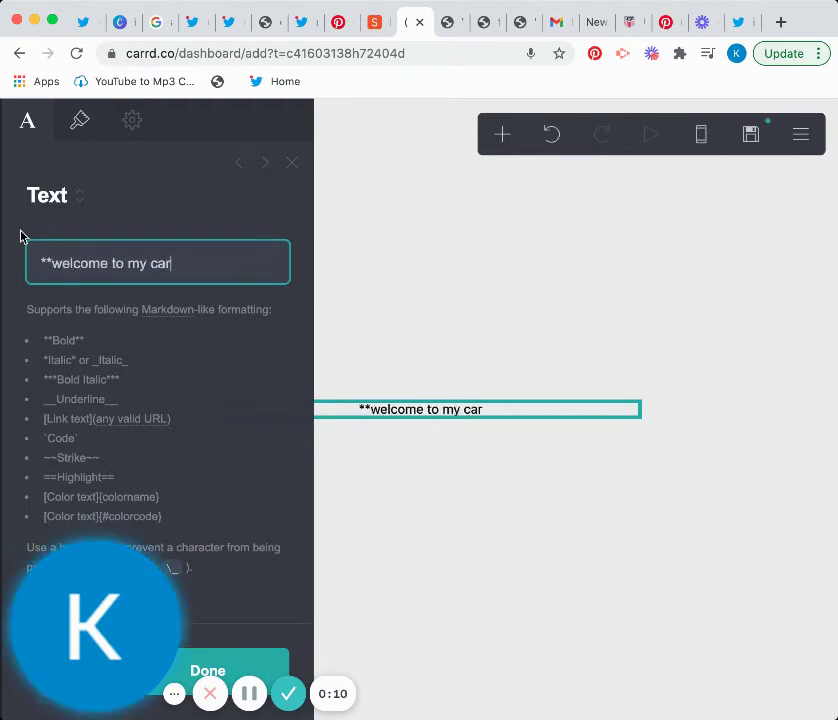
pyautogui.write('rd**')
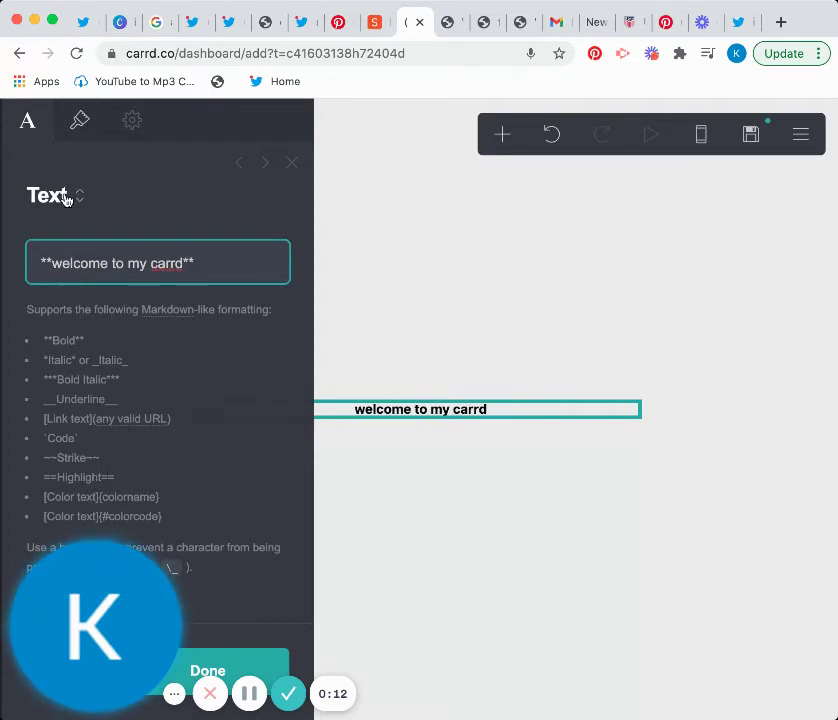
pyautogui.click(84, 120)
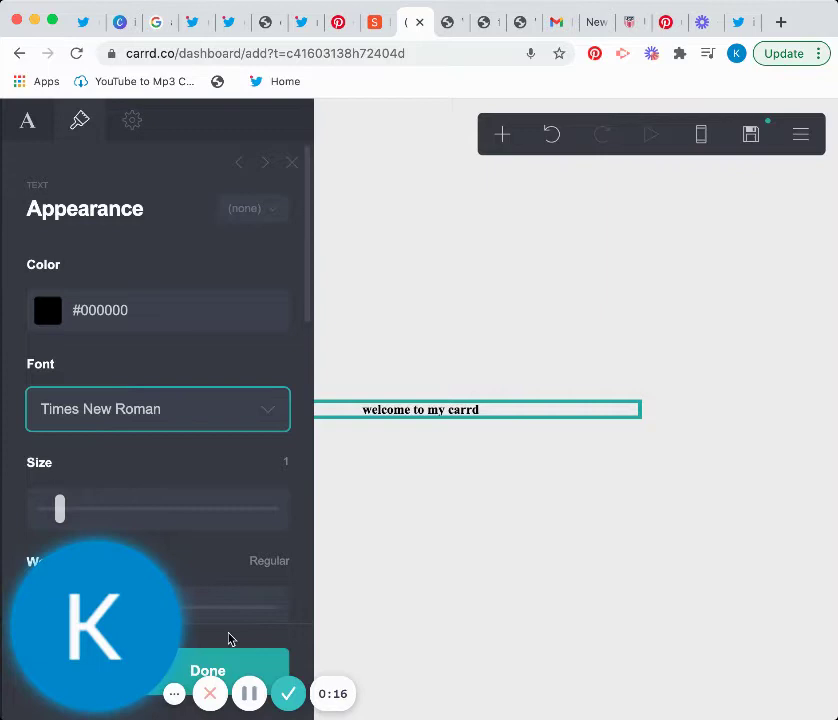
# Add a container below the heading set to Columns with three columns
pyautogui.click(231, 664)
pyautogui.click(497, 141)
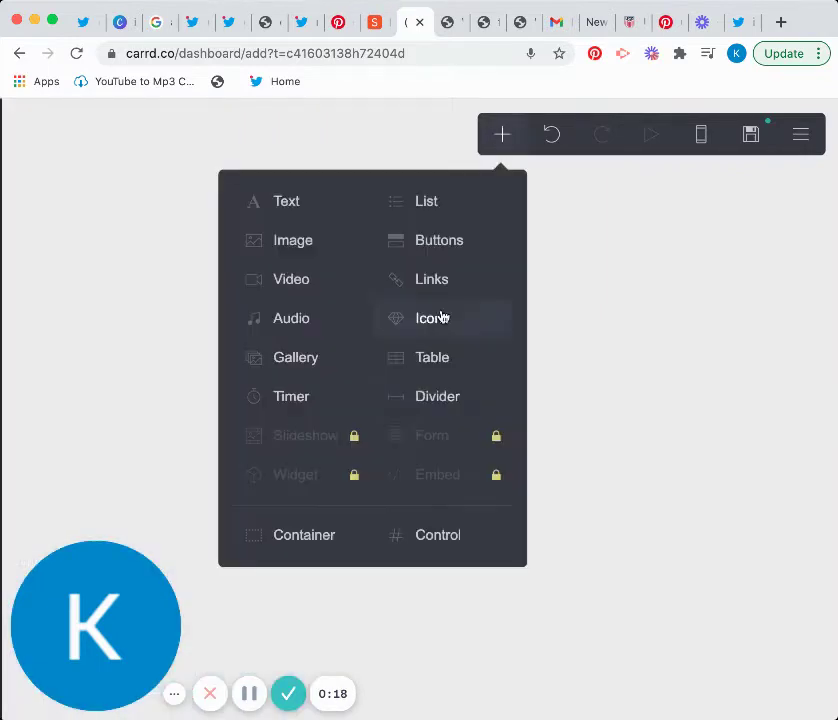
pyautogui.click(300, 535)
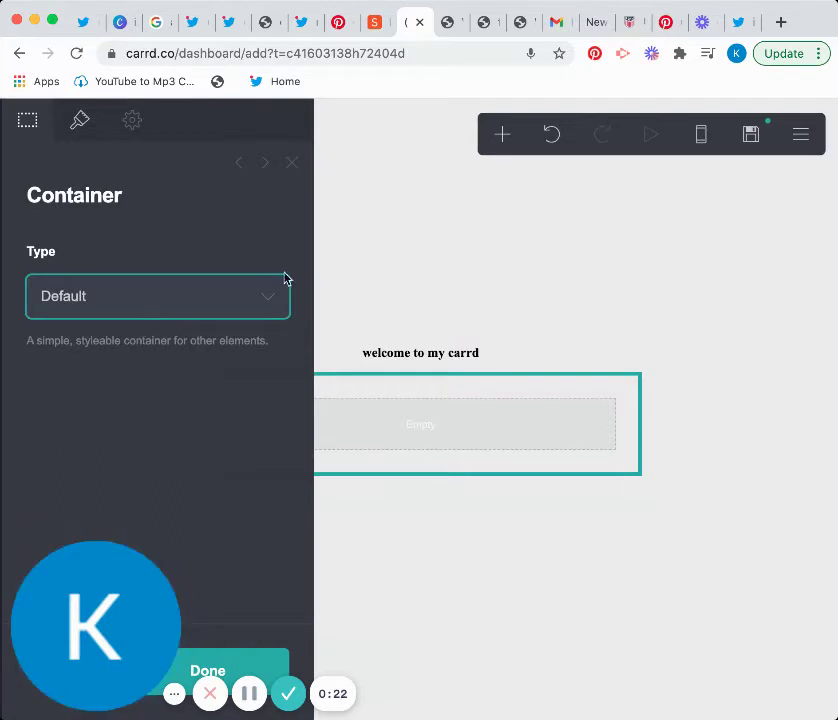
pyautogui.click(157, 318)
pyautogui.scroll(-3, 183, 405)
pyautogui.click(221, 546)
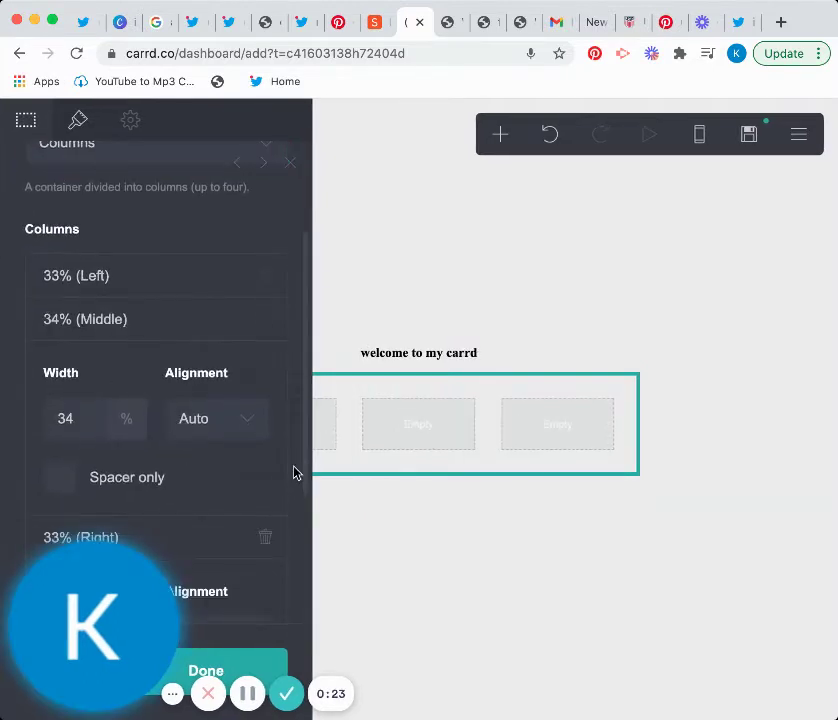
# Add a second container below it set to two Columns
pyautogui.click(502, 141)
pyautogui.click(360, 527)
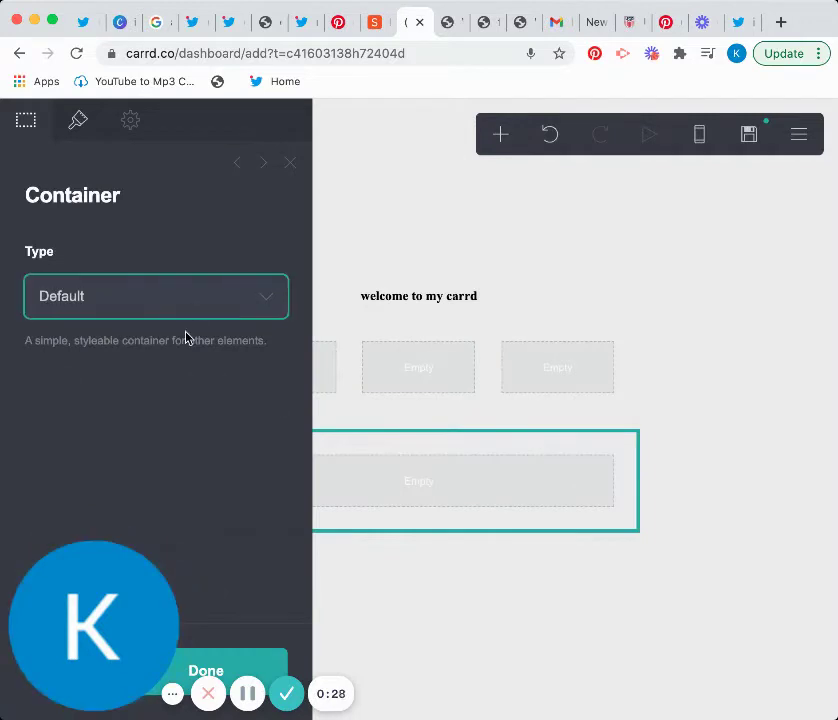
pyautogui.click(184, 300)
pyautogui.click(172, 340)
pyautogui.scroll(-1, 150, 430)
pyautogui.scroll(-2, 180, 560)
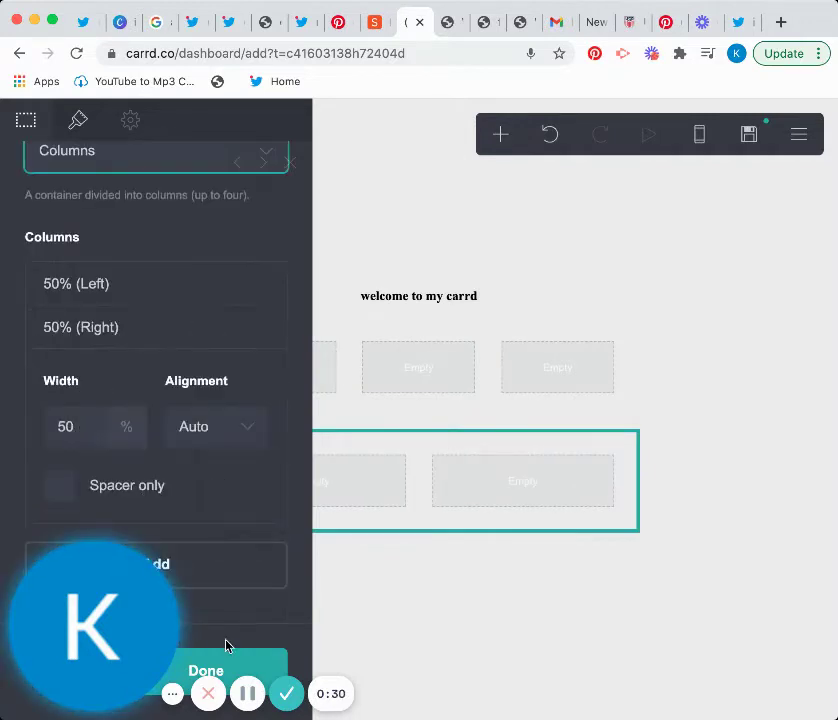
pyautogui.click(250, 663)
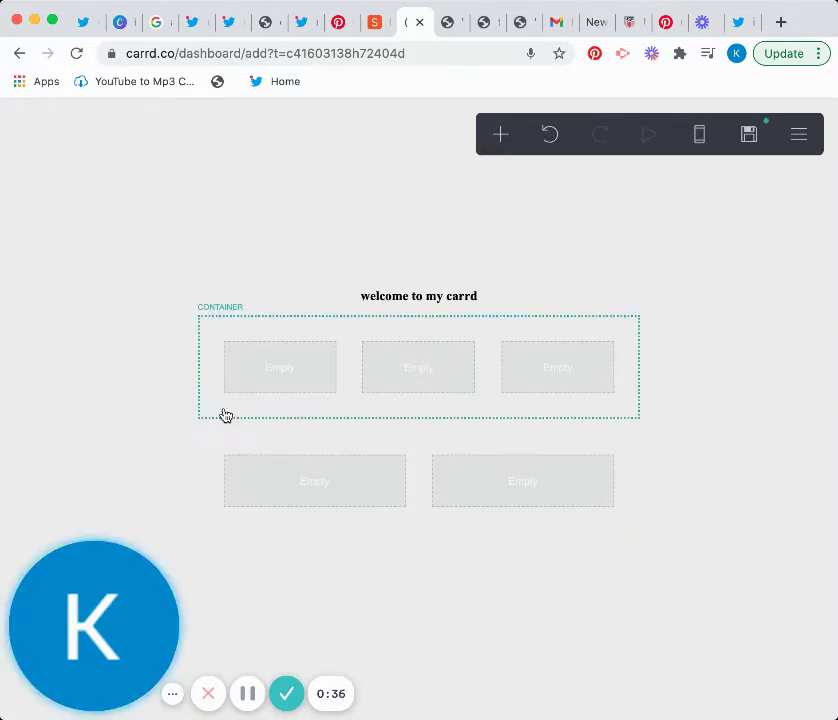
# Add an image element and make three copies of it
pyautogui.click(501, 134)
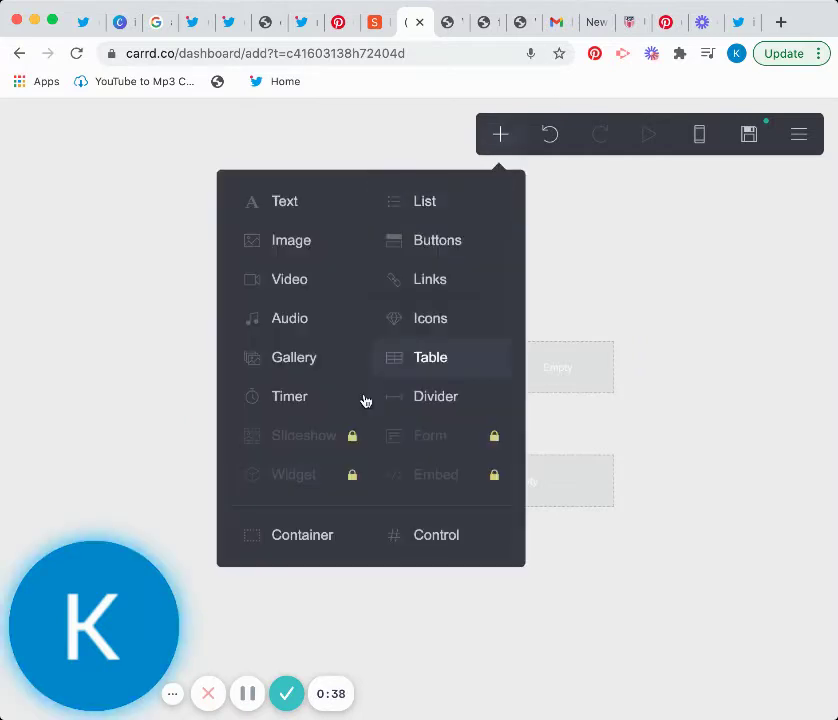
pyautogui.click(328, 250)
pyautogui.scroll(-3, 174, 402)
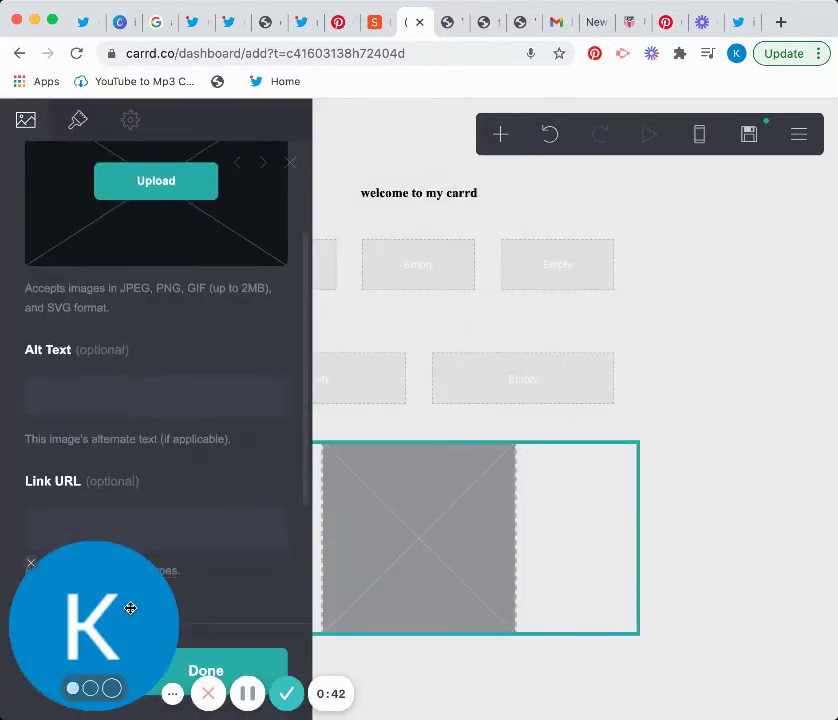
pyautogui.moveTo(129, 608)
pyautogui.mouseDown()
pyautogui.moveTo(726, 598)
pyautogui.moveTo(778, 618)
pyautogui.mouseUp()
pyautogui.click(36, 671)
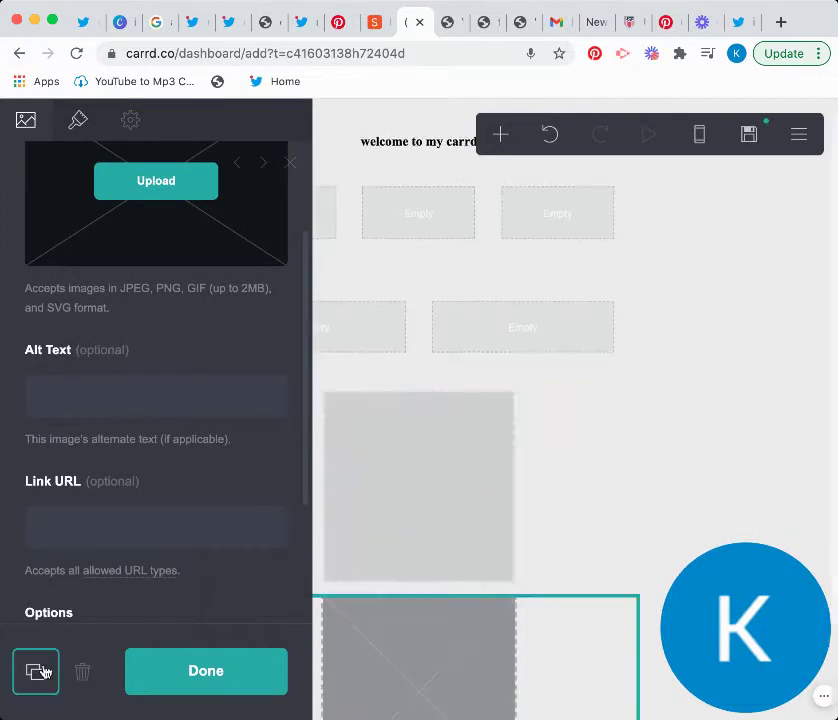
pyautogui.click(36, 673)
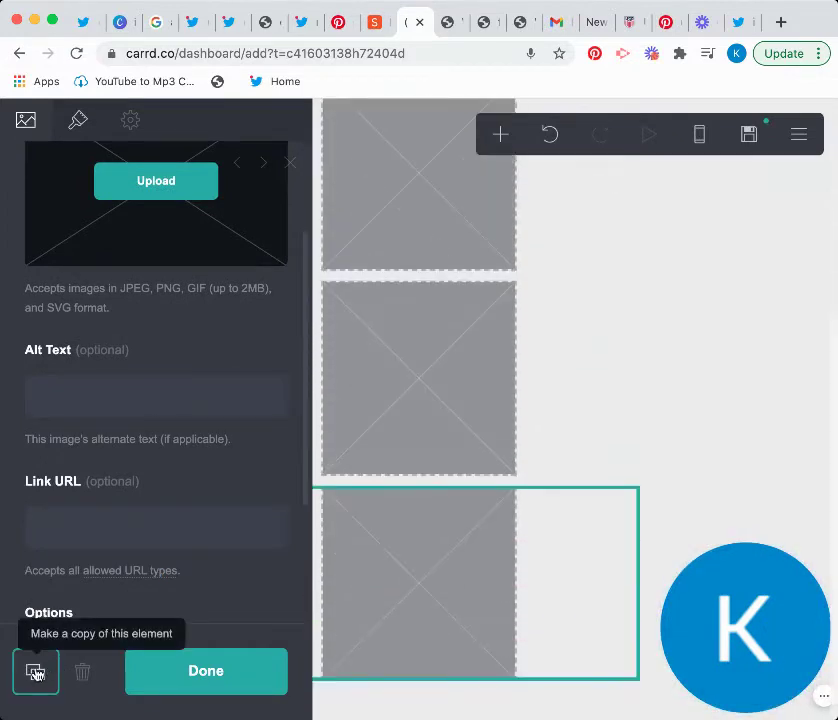
pyautogui.click(36, 673)
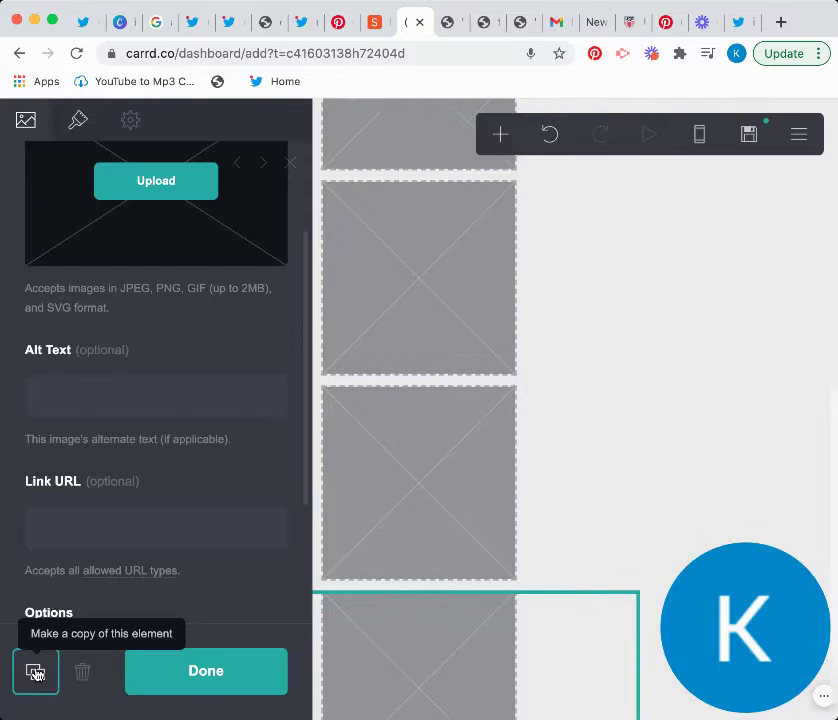
pyautogui.click(214, 676)
# Move the images into the three top columns and the left two-column slot
pyautogui.scroll(5, 283, 434)
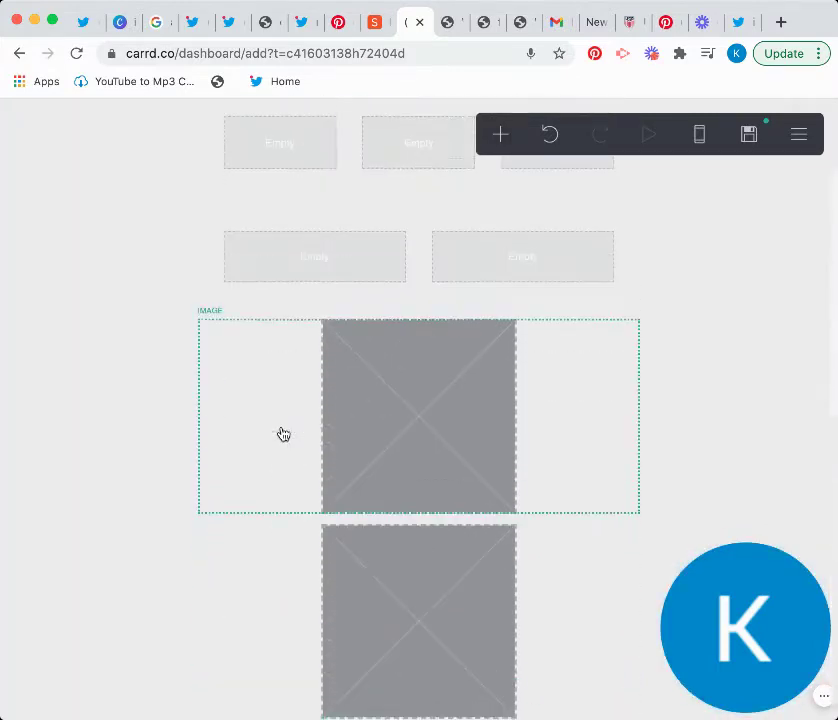
pyautogui.scroll(1, 320, 436)
pyautogui.moveTo(355, 438); pyautogui.dragTo(318, 213)
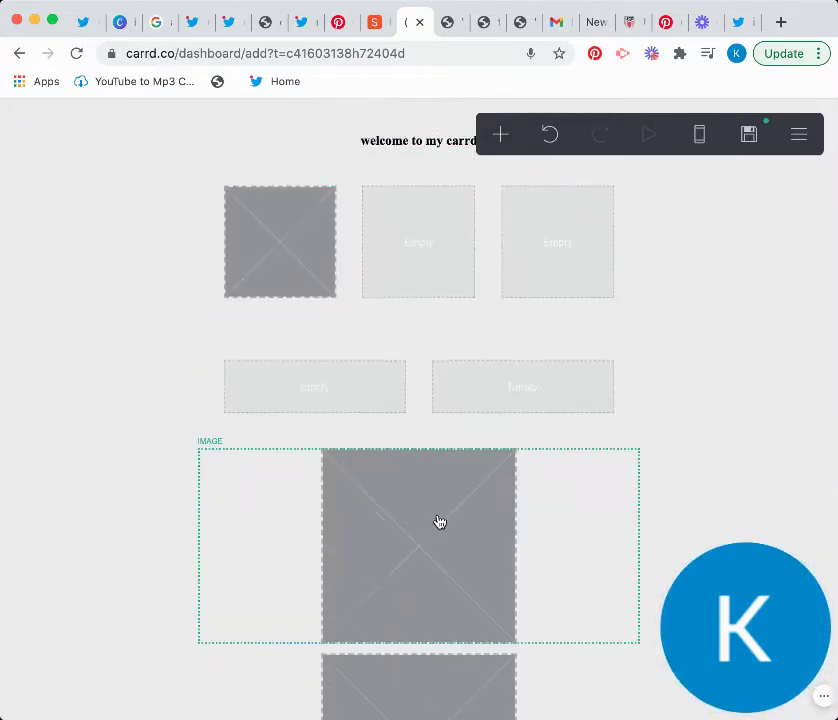
pyautogui.moveTo(440, 522); pyautogui.dragTo(438, 219)
pyautogui.moveTo(457, 552); pyautogui.dragTo(514, 277)
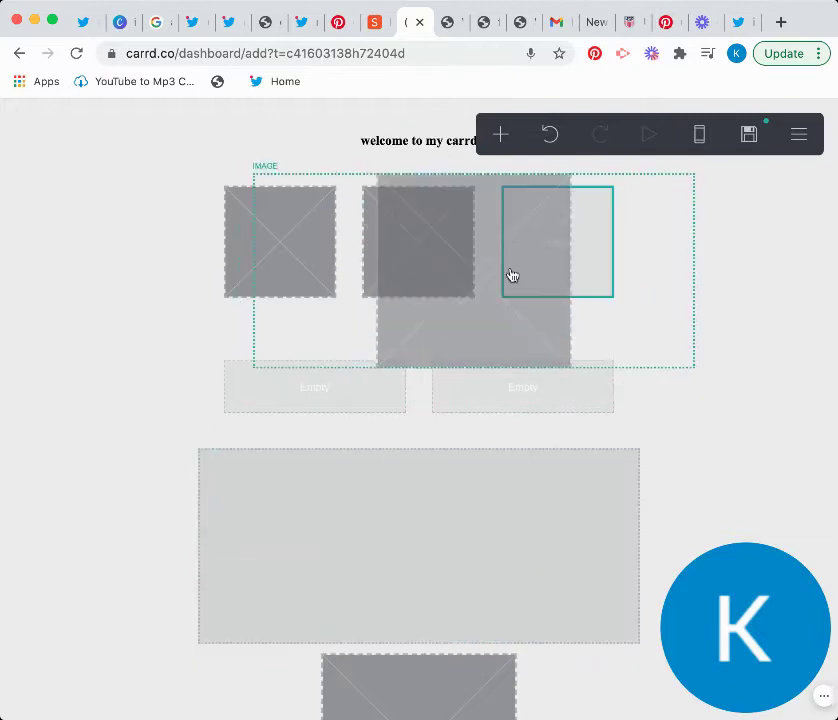
pyautogui.scroll(-3, 505, 330)
pyautogui.moveTo(496, 381)
pyautogui.mouseDown()
pyautogui.moveTo(369, 286)
pyautogui.moveTo(350, 233)
pyautogui.mouseUp()
# Duplicate another image so extra placeholders stay stacked below the row
pyautogui.click(383, 606)
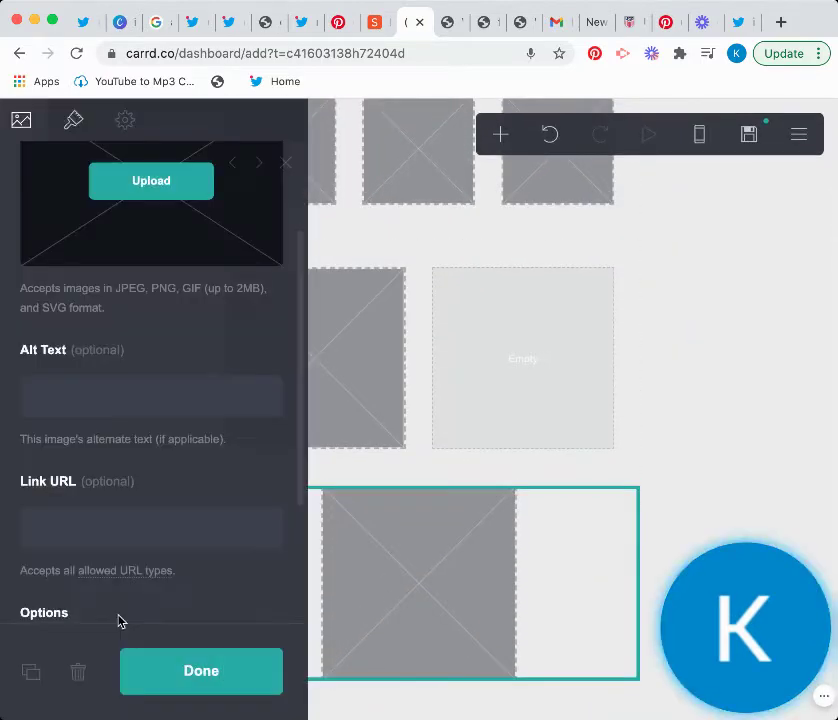
pyautogui.click(36, 670)
pyautogui.click(646, 337)
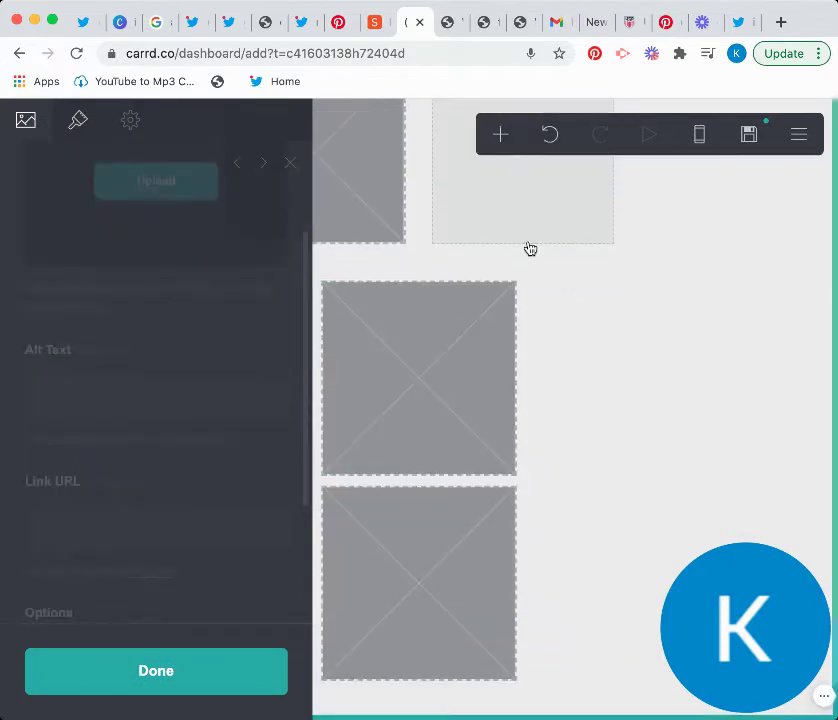
pyautogui.click(500, 134)
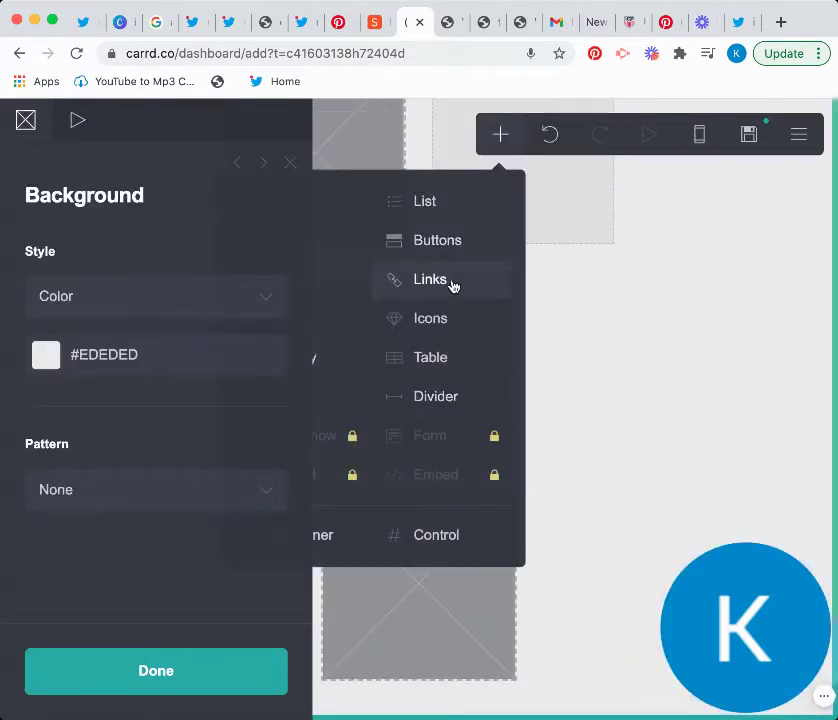
pyautogui.click(193, 677)
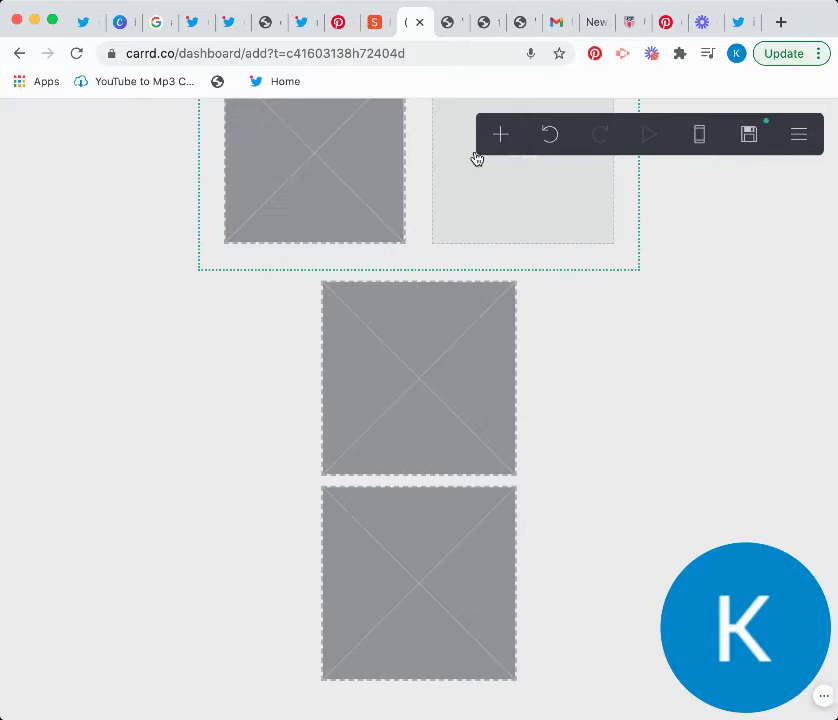
# Add a Text element and make two copies of it
pyautogui.click(498, 130)
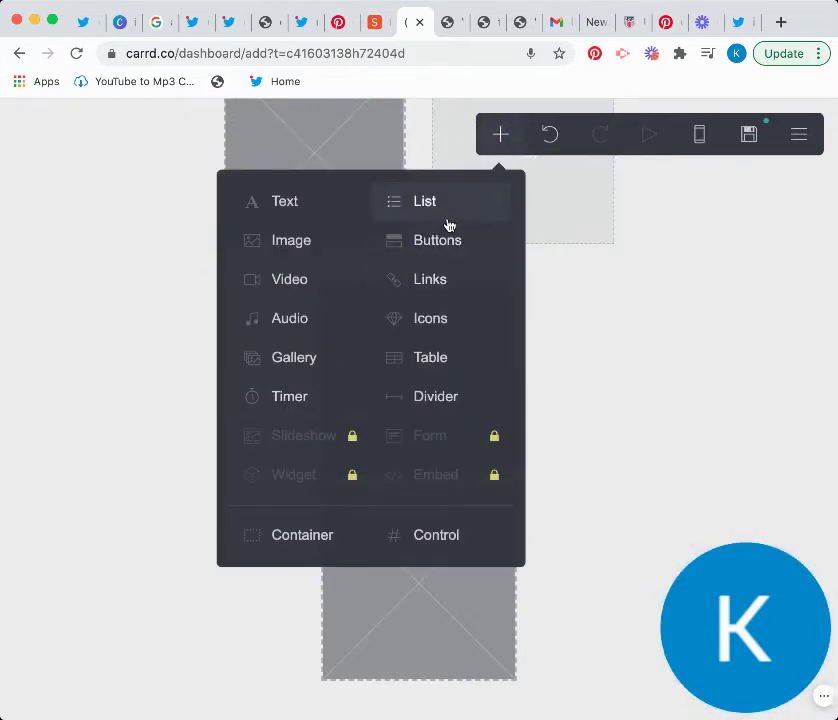
pyautogui.click(305, 210)
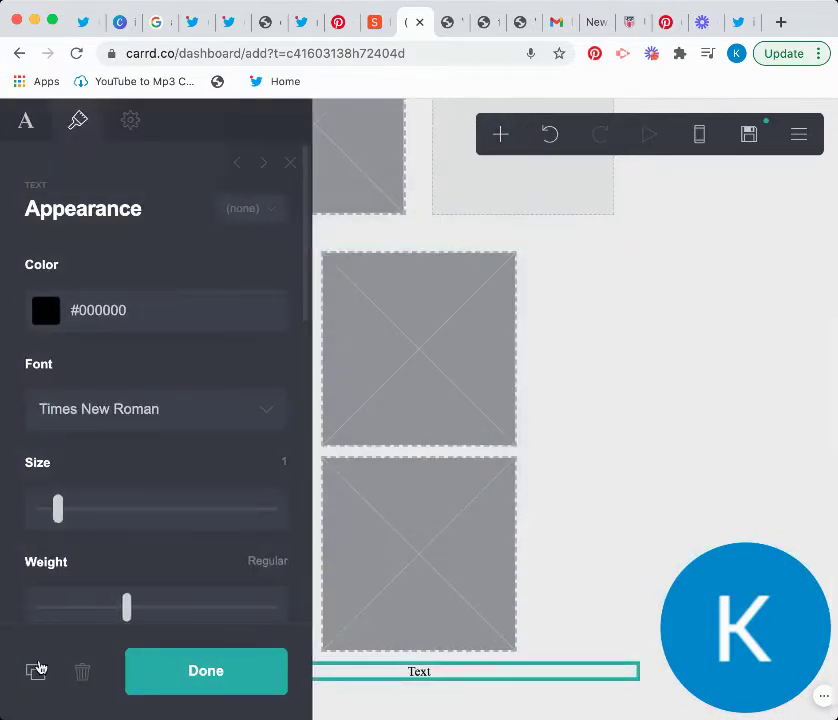
pyautogui.click(38, 668)
pyautogui.click(38, 668)
pyautogui.click(197, 677)
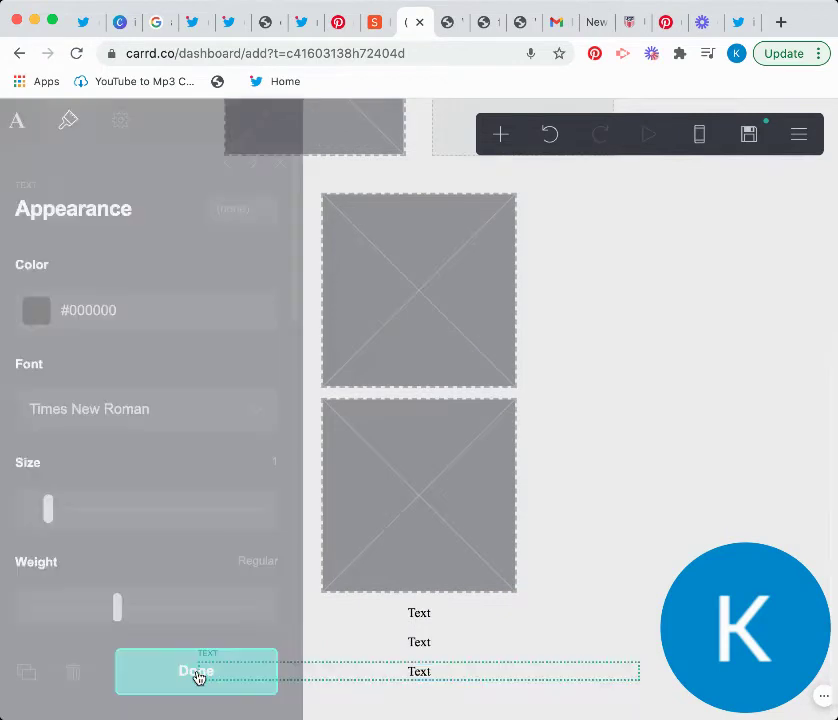
# Move the text lines under the stacked images and into the empty right column
pyautogui.moveTo(427, 615); pyautogui.dragTo(436, 395)
pyautogui.moveTo(425, 667)
pyautogui.mouseDown()
pyautogui.moveTo(484, 328)
pyautogui.moveTo(483, 150)
pyautogui.mouseUp()
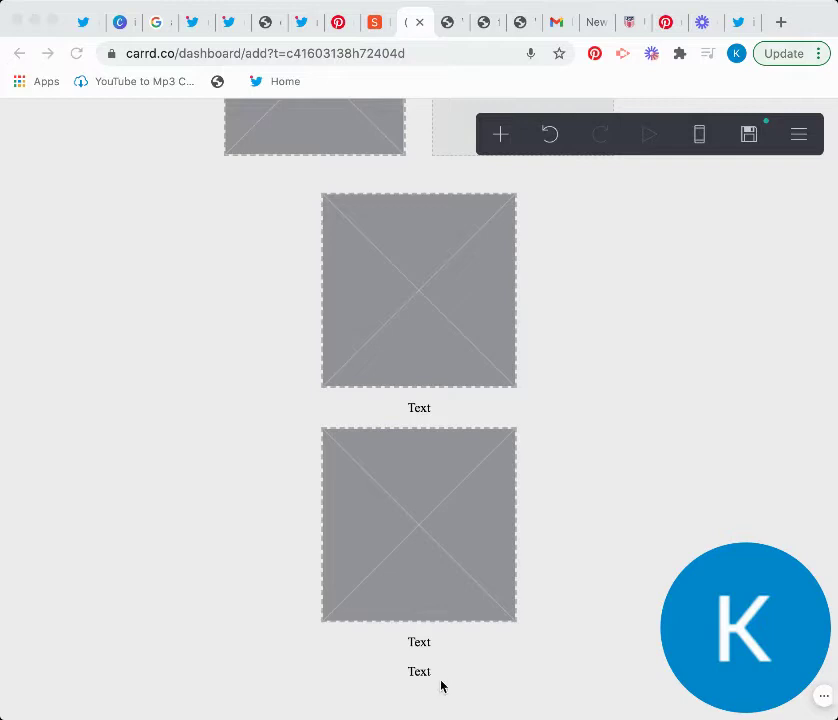
pyautogui.click(419, 676)
pyautogui.moveTo(419, 676); pyautogui.dragTo(468, 150)
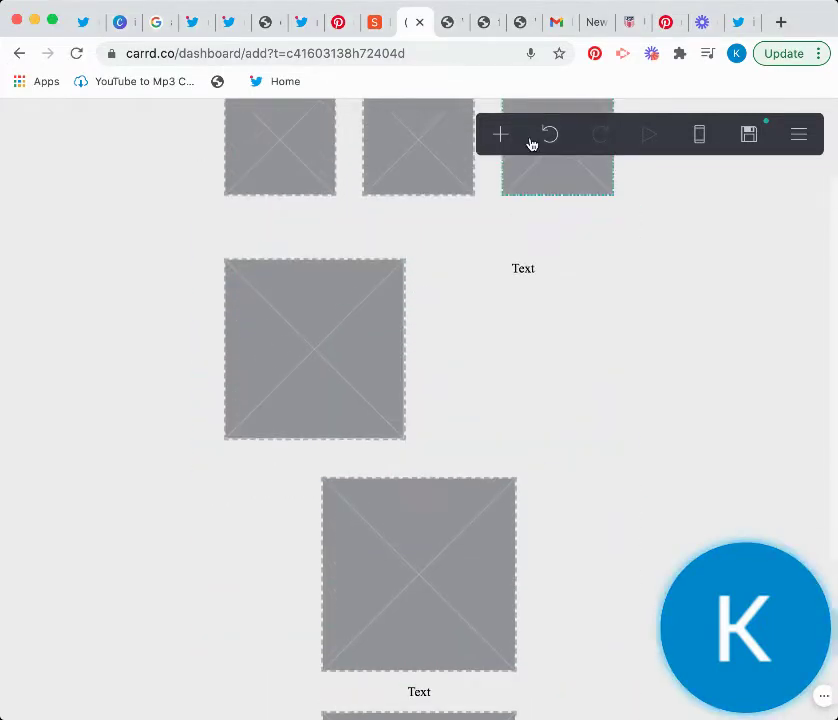
# Add an Icons element, change it to a Home icon linking to #home, and copy it twice
pyautogui.click(500, 134)
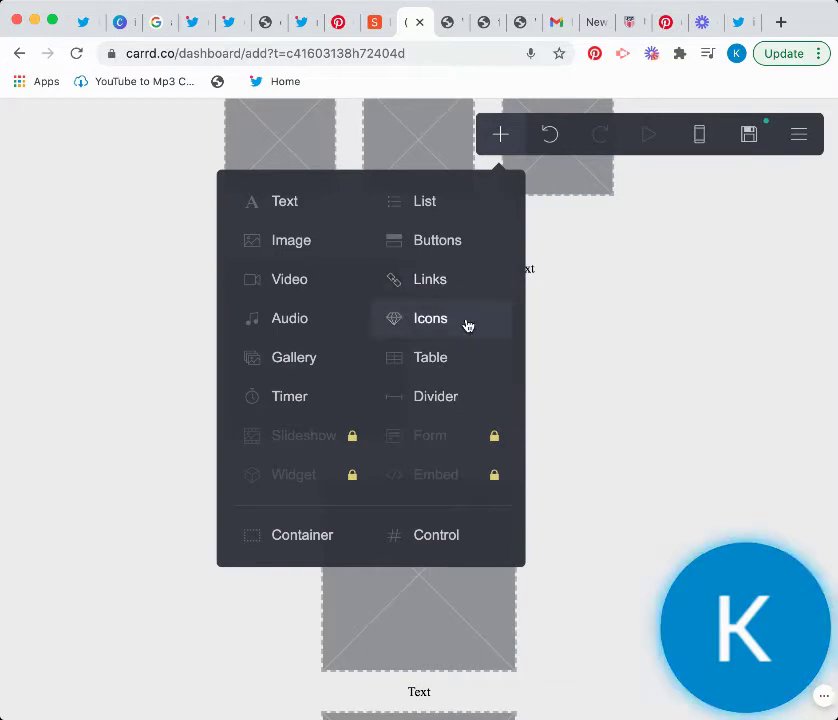
pyautogui.click(463, 327)
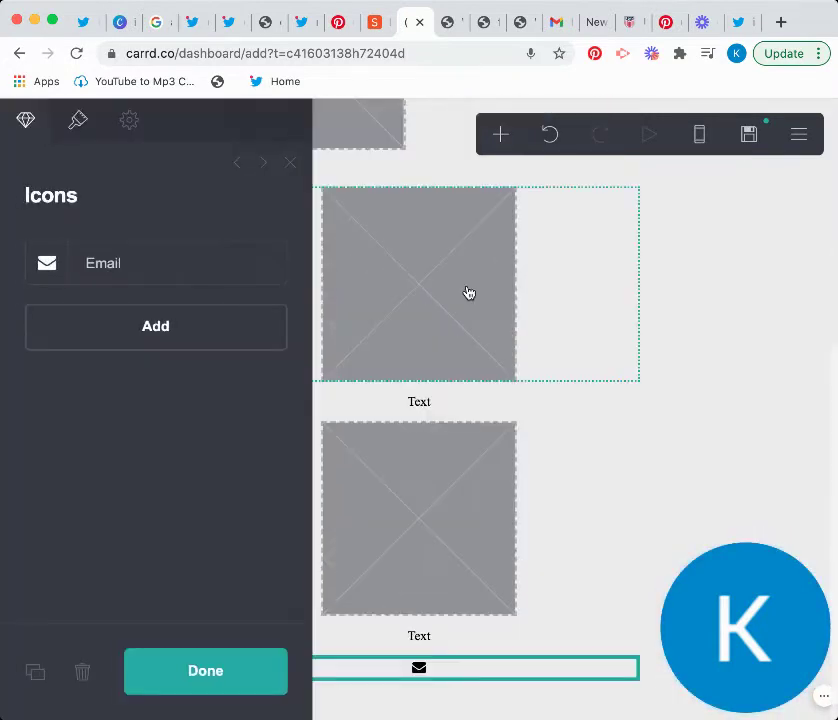
pyautogui.click(180, 274)
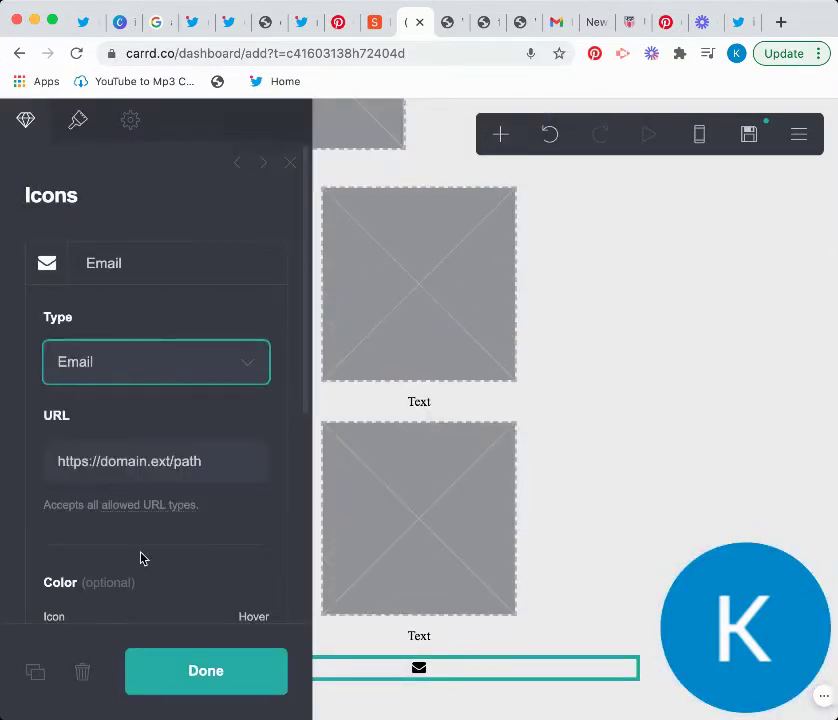
pyautogui.press('h')
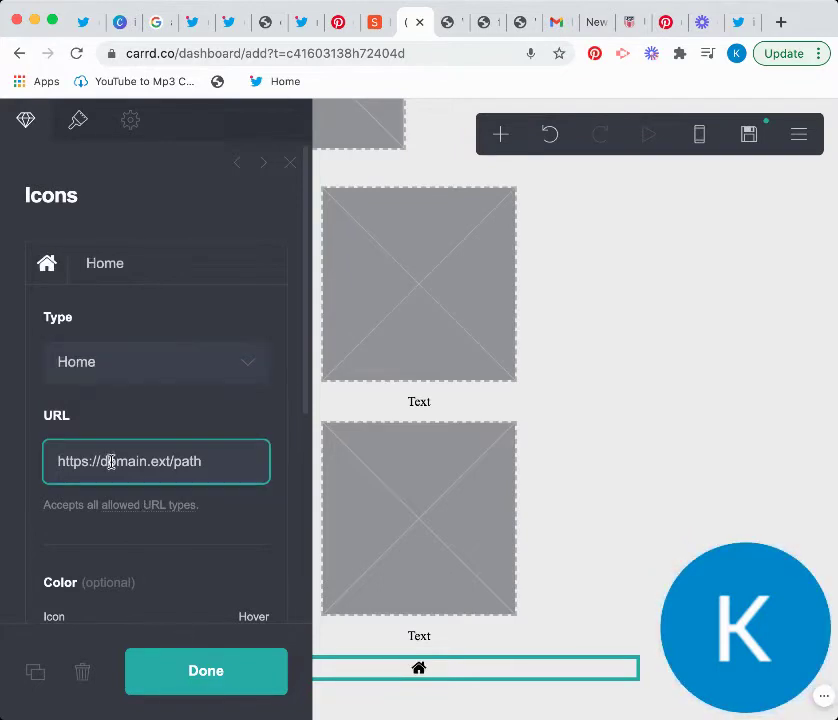
pyautogui.click(156, 461)
pyautogui.write('#home')
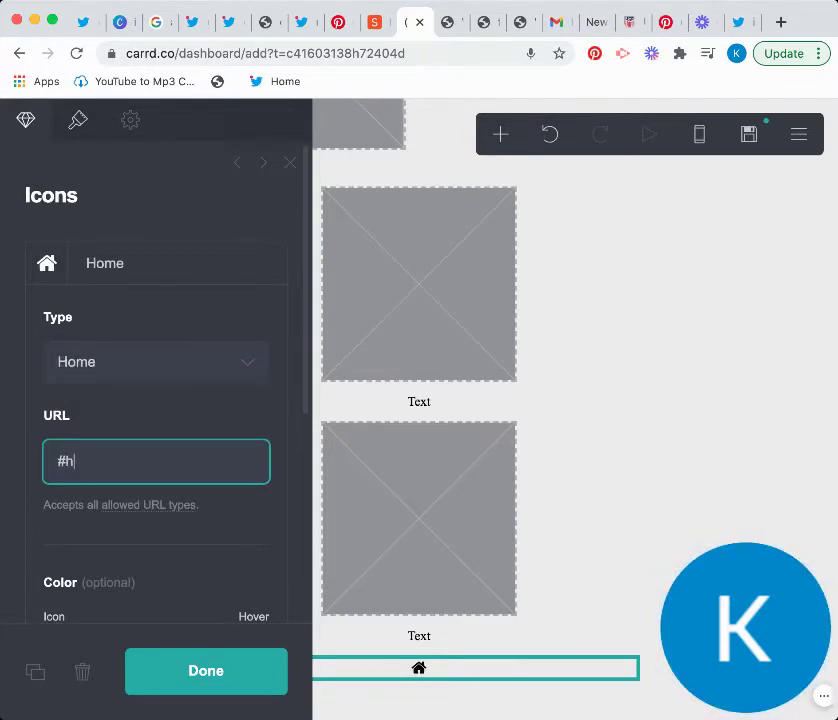
pyautogui.click(38, 672)
pyautogui.click(38, 672)
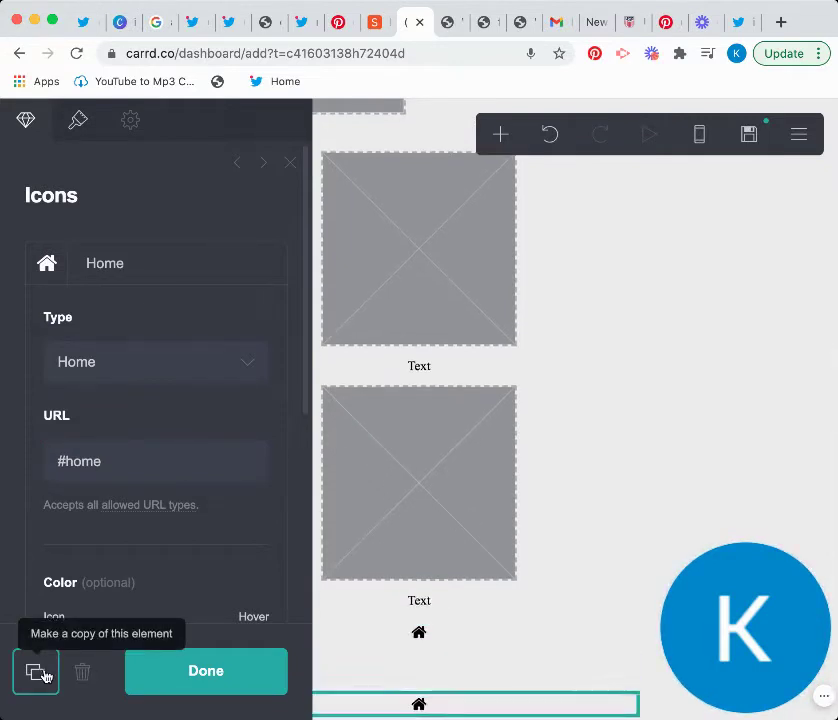
pyautogui.click(170, 670)
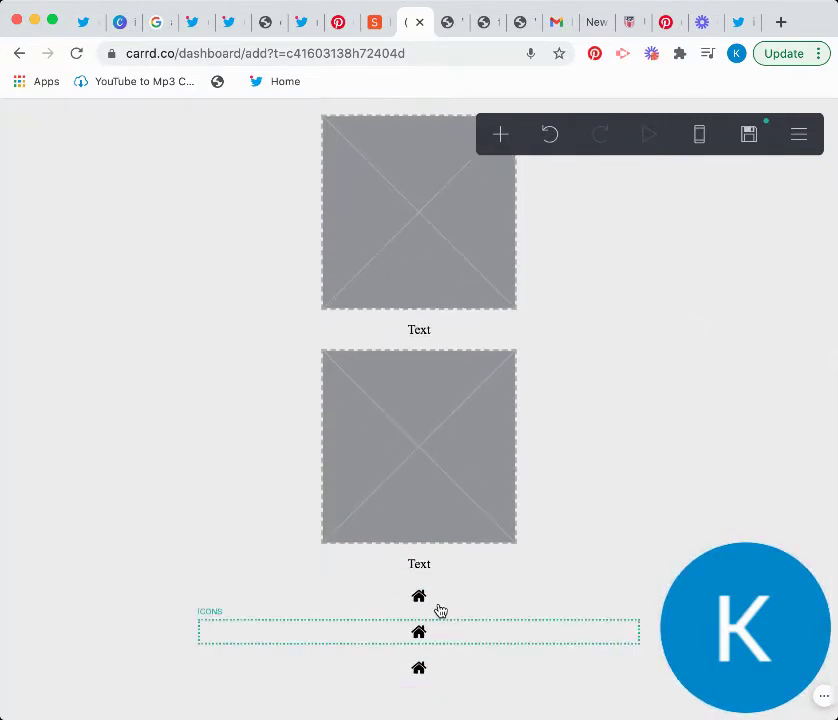
# Move the home icon copies beneath the photo blocks
pyautogui.moveTo(440, 612); pyautogui.dragTo(445, 346)
pyautogui.moveTo(424, 673); pyautogui.dragTo(436, 165)
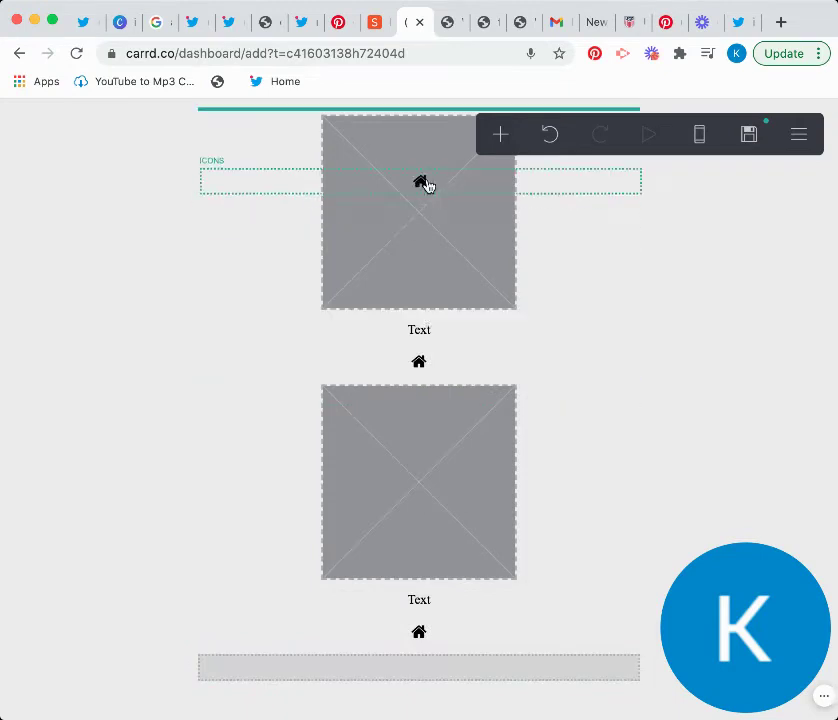
pyautogui.scroll(3, 440, 270)
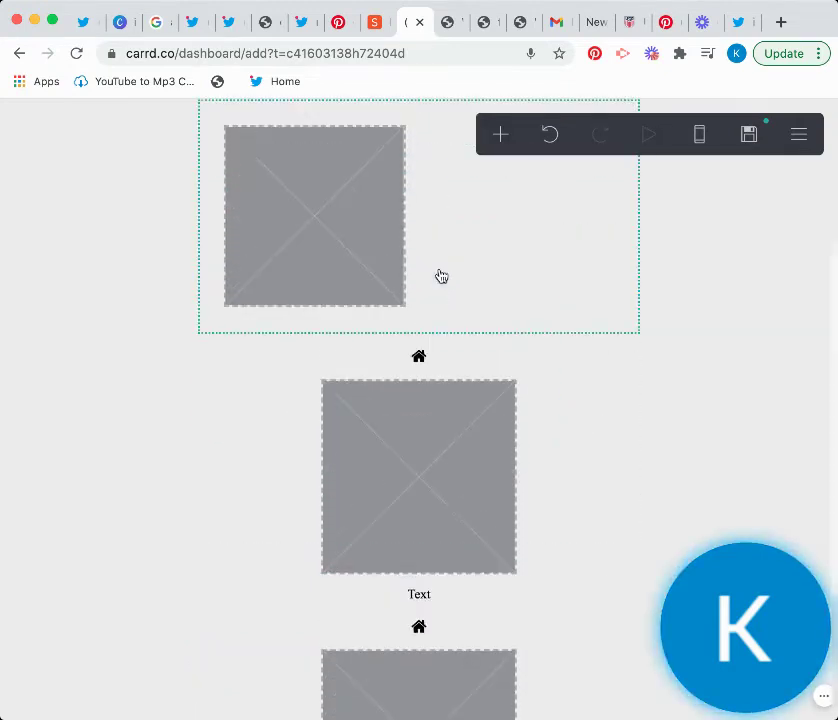
pyautogui.scroll(1, 696, 292)
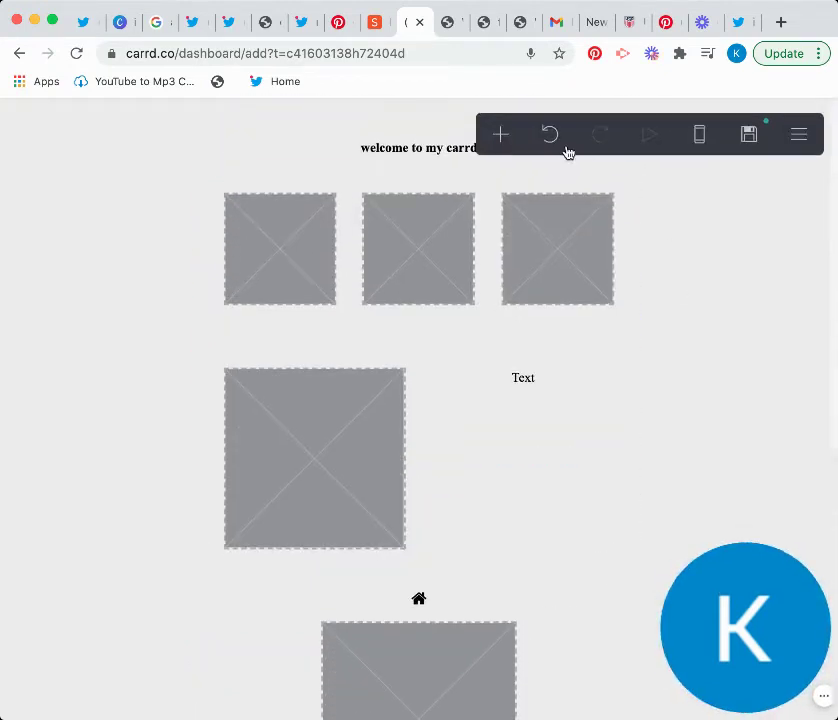
# Add a section break named aboutme at the bottom of the page
pyautogui.click(501, 136)
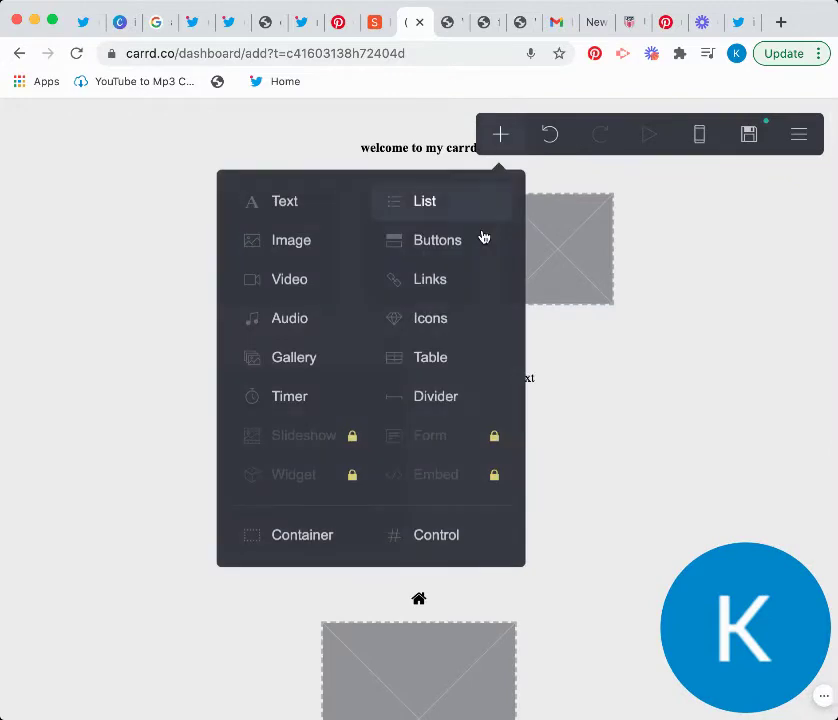
pyautogui.click(430, 530)
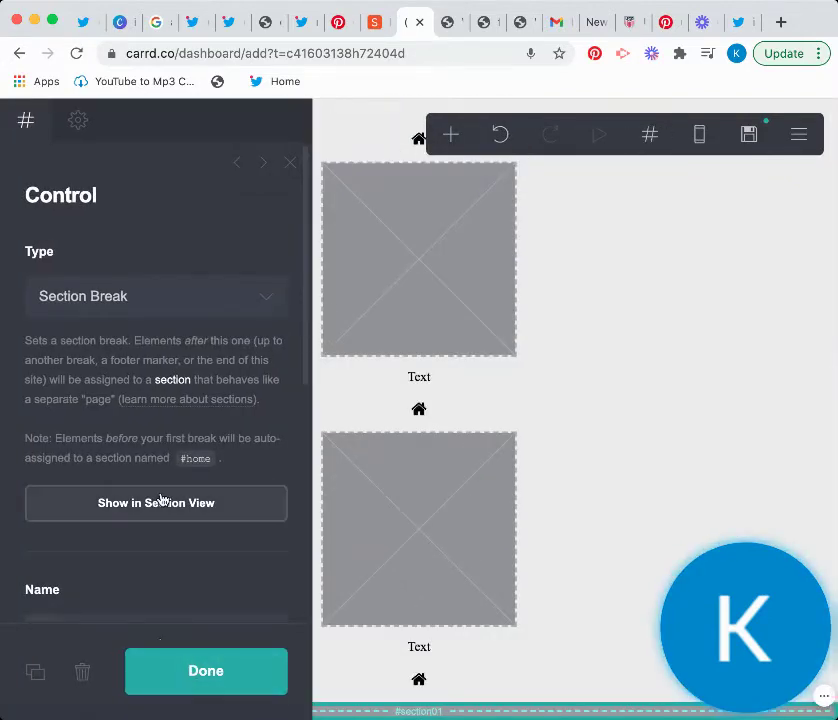
pyautogui.scroll(-3, 160, 505)
pyautogui.write('about')
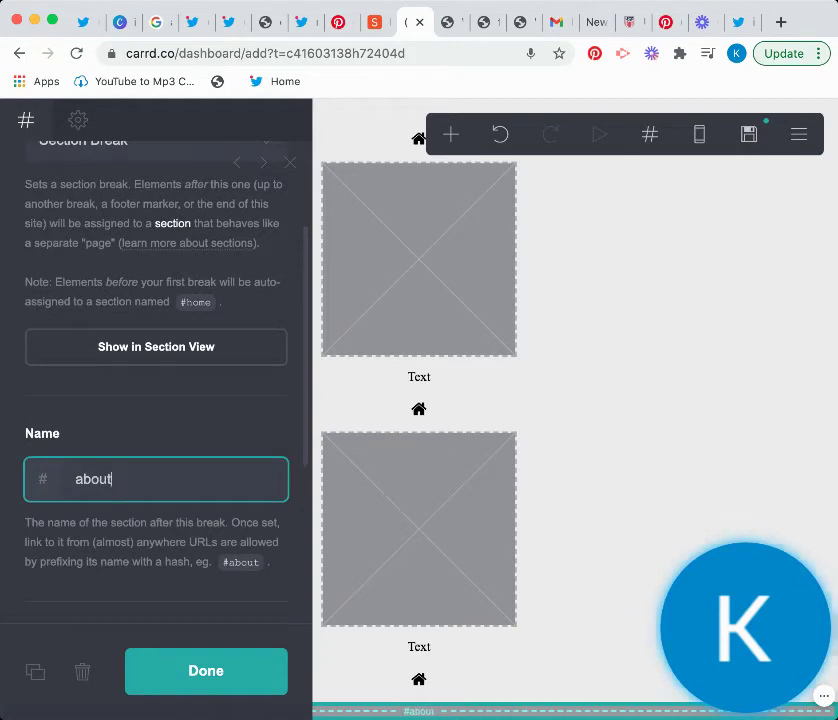
pyautogui.write('me')
pyautogui.click(215, 682)
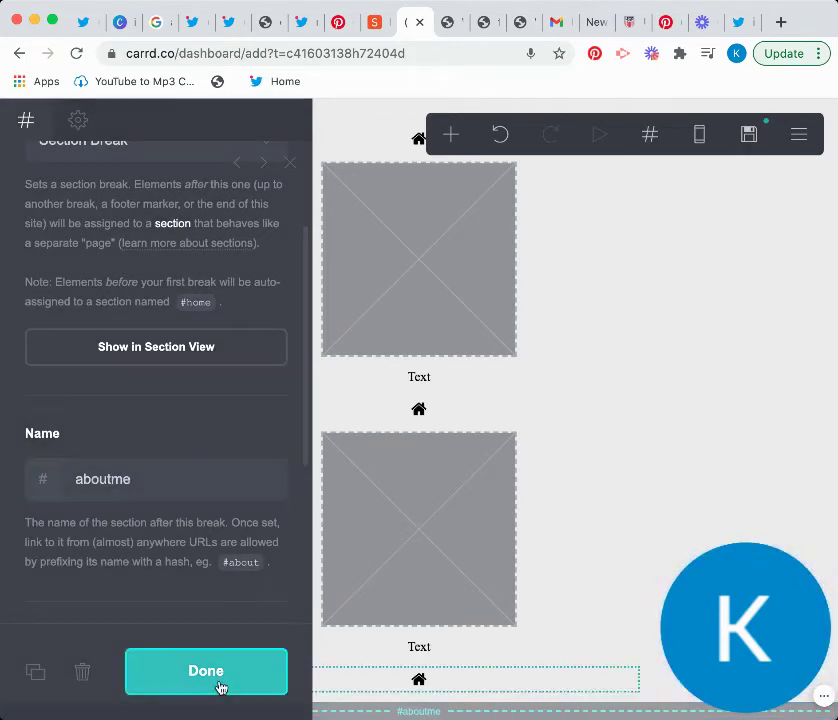
# Delete the stray empty container and add a section break named dfi
pyautogui.click(453, 132)
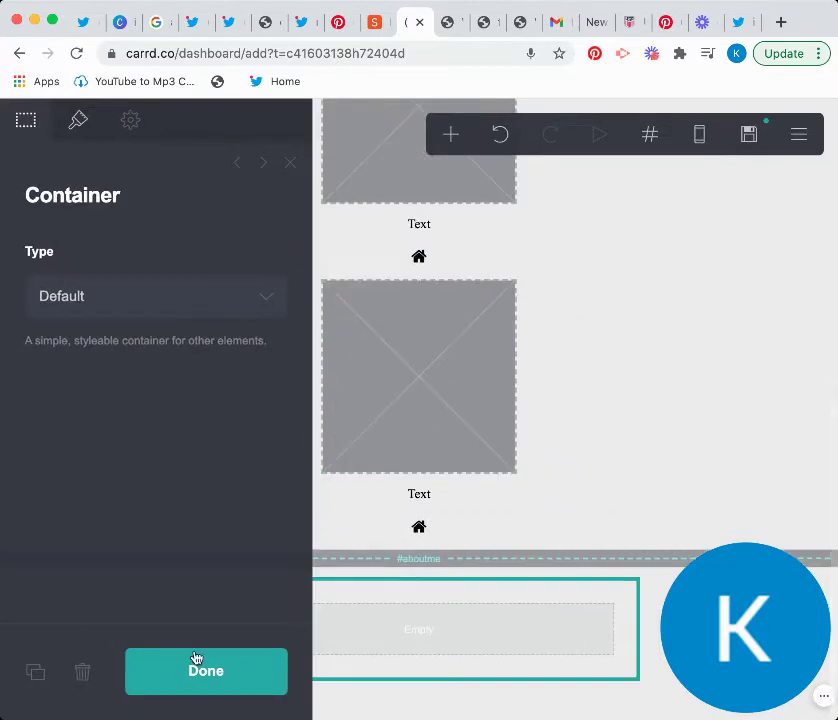
pyautogui.click(88, 672)
pyautogui.click(444, 139)
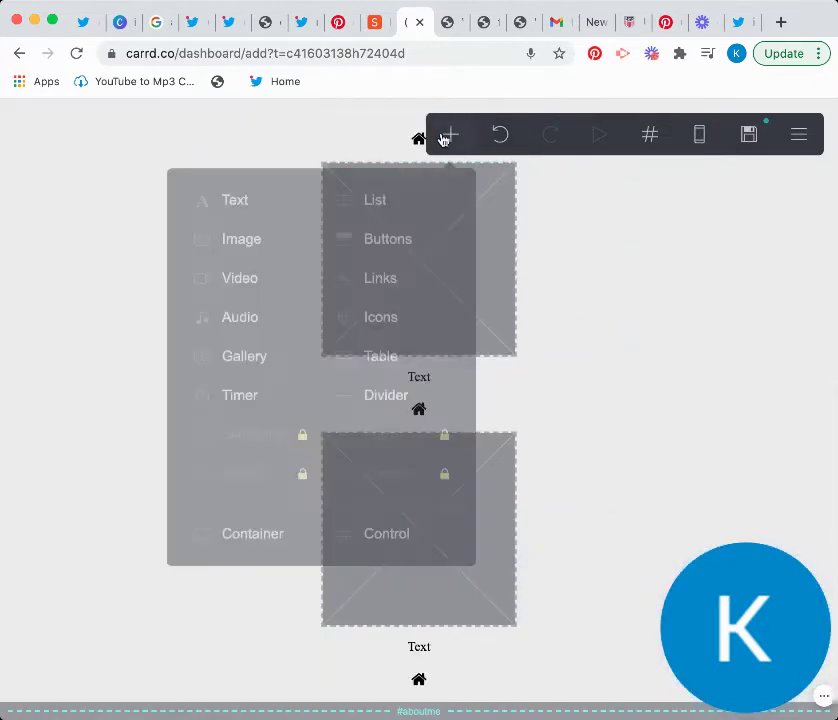
pyautogui.click(387, 531)
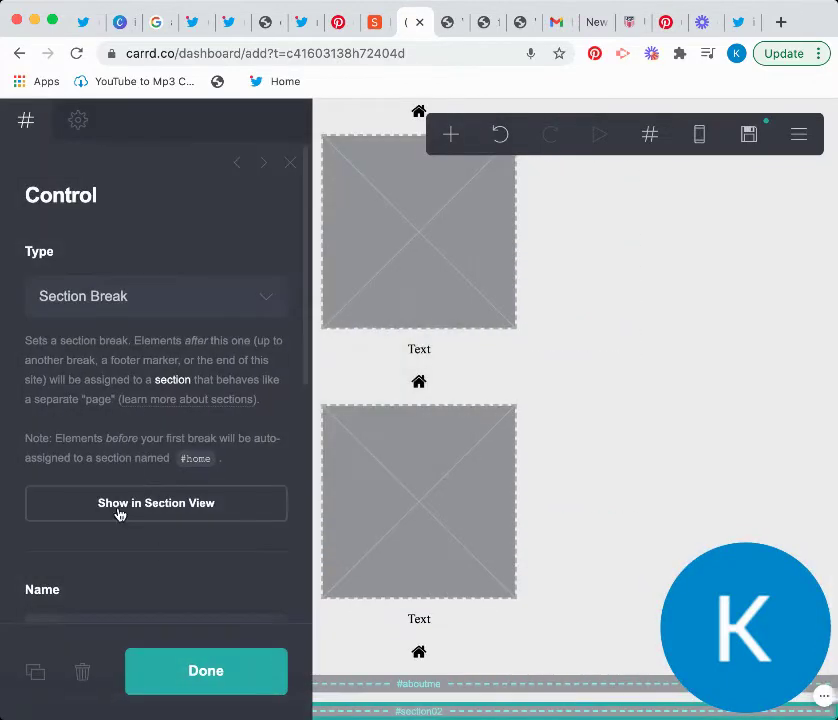
pyautogui.scroll(-2, 118, 514)
pyautogui.click(42, 524)
pyautogui.write('dfi')
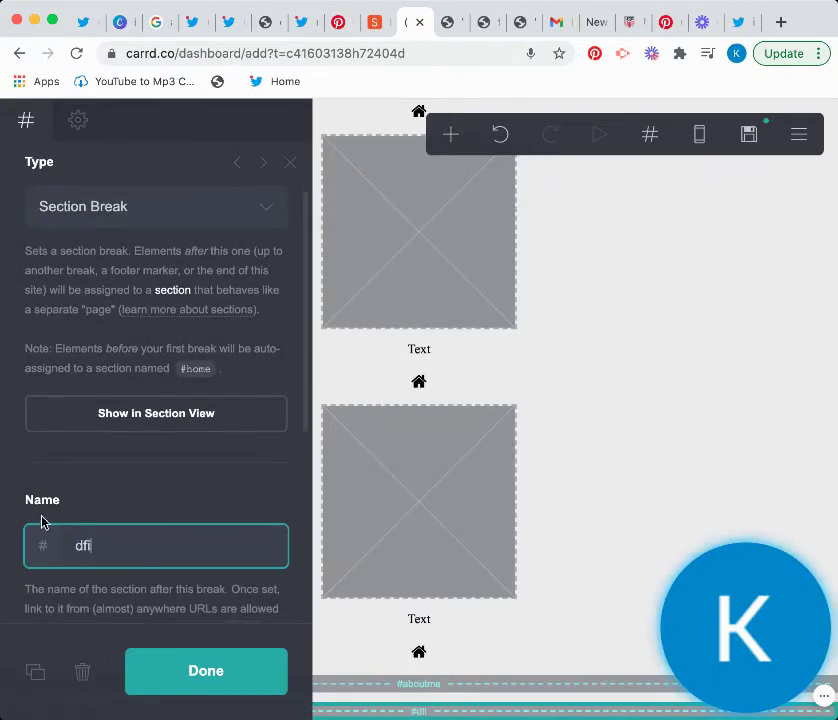
pyautogui.click(206, 672)
# Add a third section break named stanlist
pyautogui.click(452, 134)
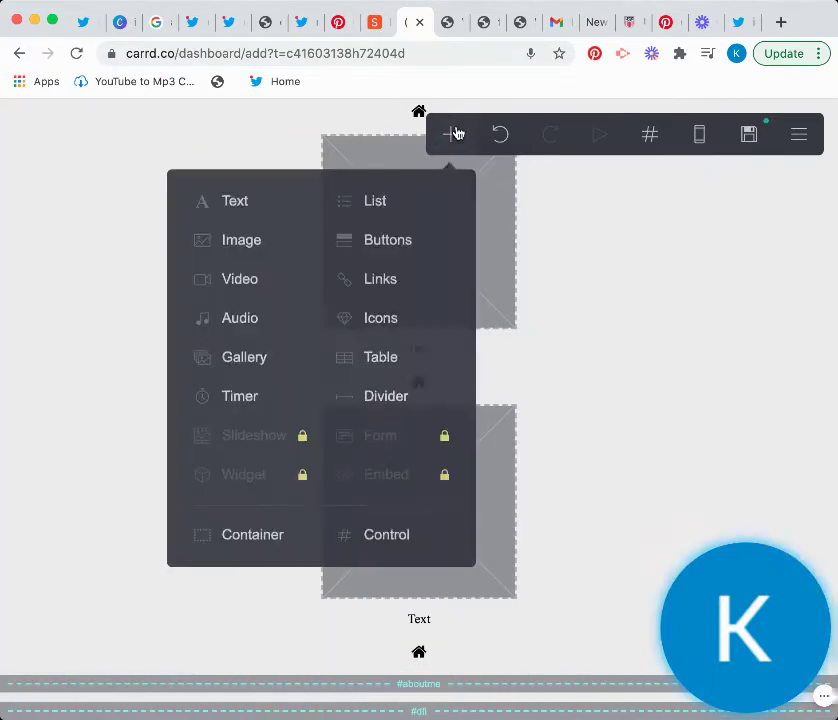
pyautogui.click(366, 532)
pyautogui.click(156, 553)
pyautogui.write('stanlist')
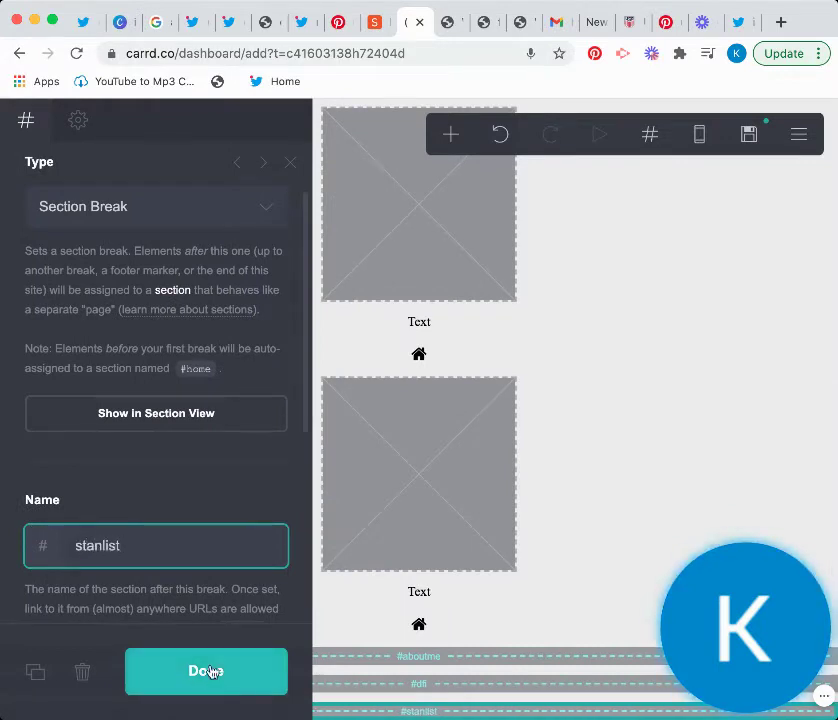
pyautogui.click(215, 670)
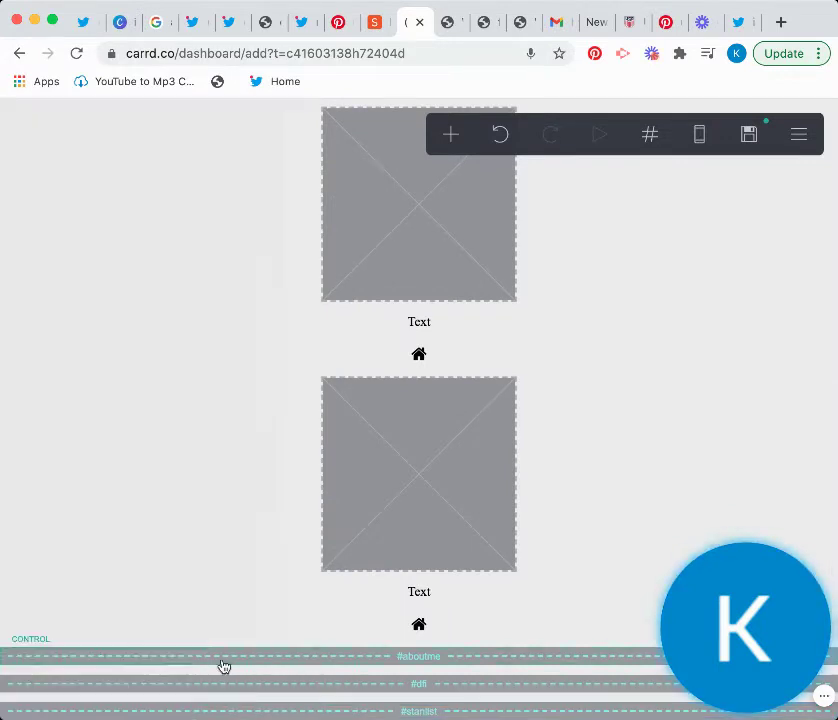
# Move the stanlist section break up below the three-photo row
pyautogui.click(384, 711)
pyautogui.click(395, 316)
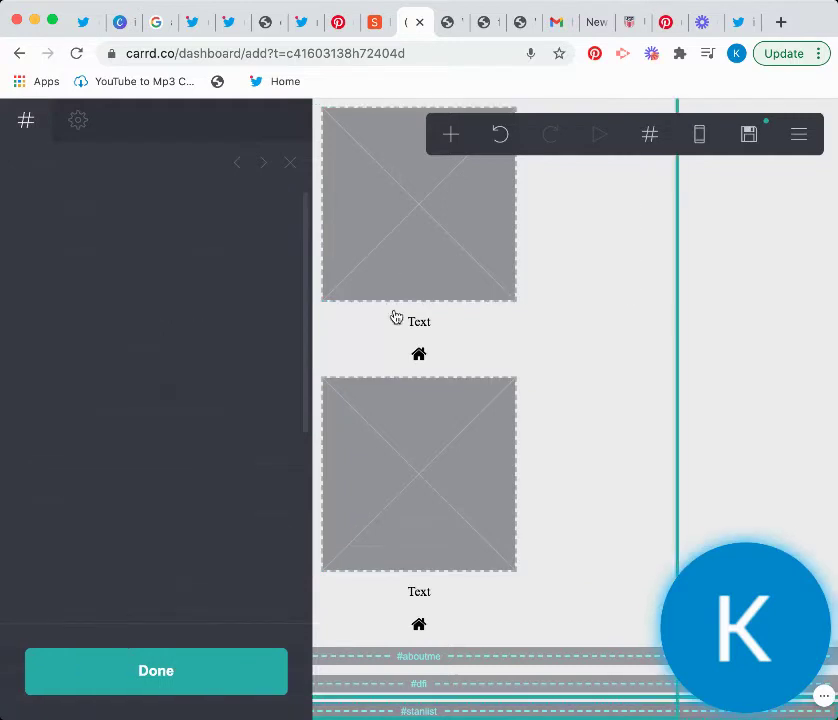
pyautogui.click(493, 712)
pyautogui.moveTo(493, 712)
pyautogui.mouseDown()
pyautogui.moveTo(502, 684)
pyautogui.moveTo(457, 101)
pyautogui.moveTo(455, 419)
pyautogui.moveTo(438, 361)
pyautogui.mouseUp()
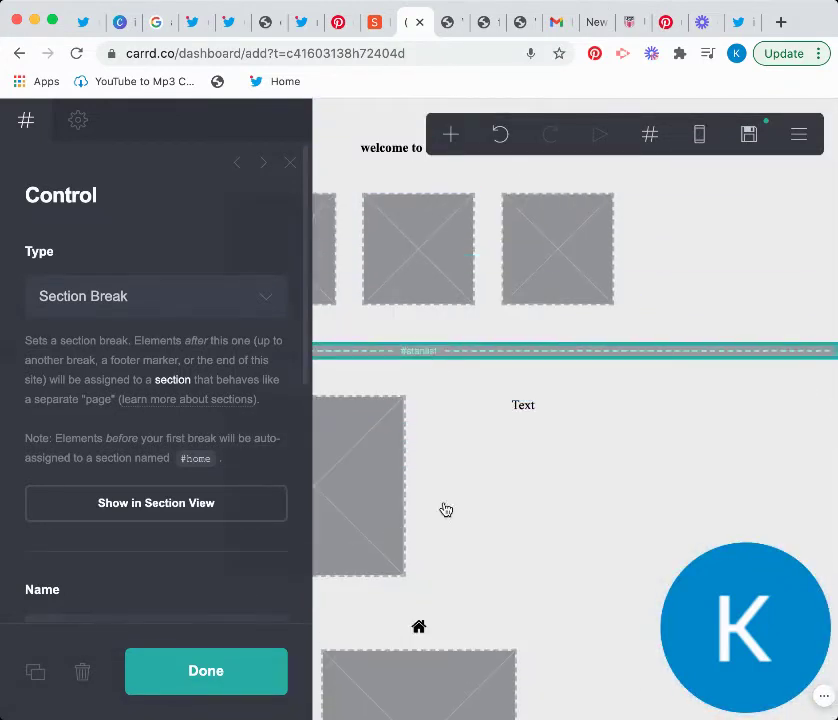
pyautogui.scroll(-5, 446, 510)
pyautogui.scroll(-2, 444, 510)
# Reposition the aboutme and dfi breaks so dfi follows the photo-and-text row
pyautogui.moveTo(445, 690); pyautogui.dragTo(447, 406)
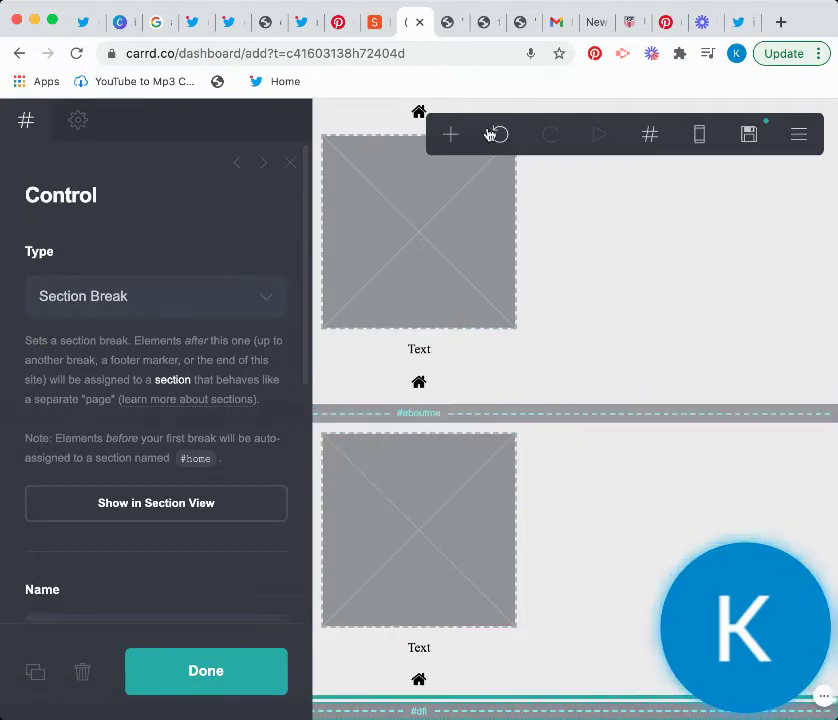
pyautogui.click(492, 477)
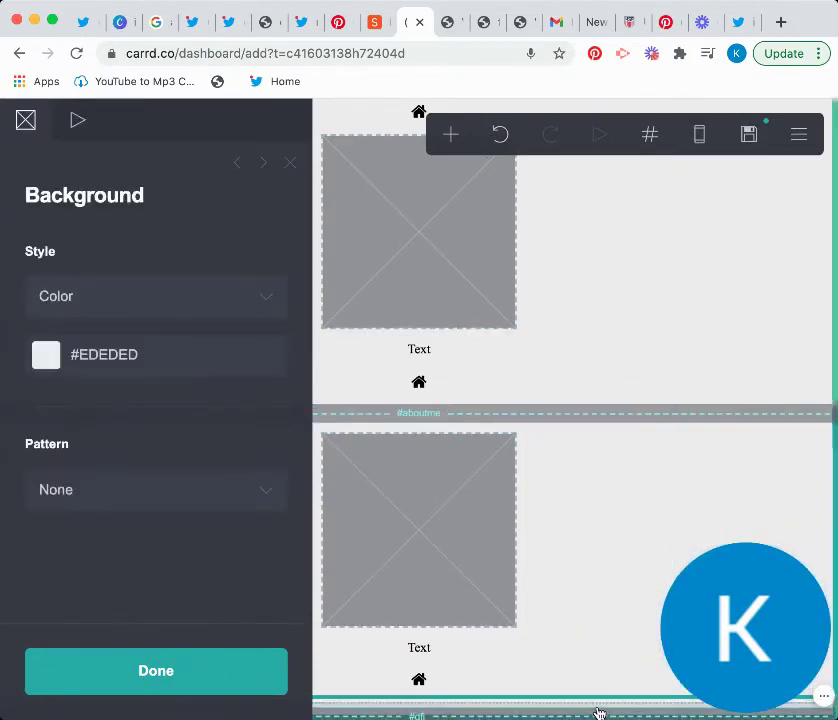
pyautogui.moveTo(599, 711); pyautogui.dragTo(568, 288)
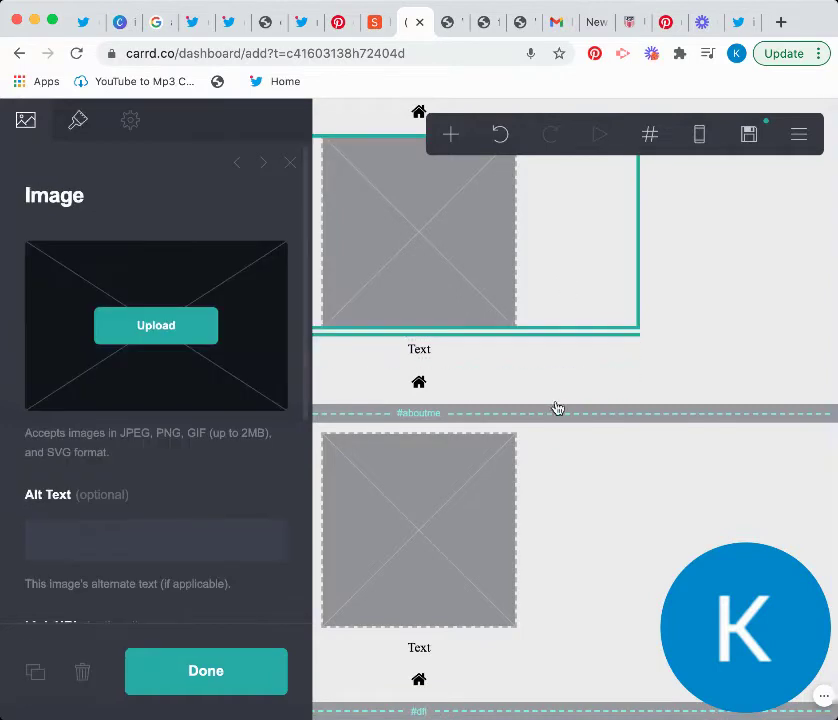
pyautogui.moveTo(543, 710)
pyautogui.mouseDown()
pyautogui.moveTo(553, 245)
pyautogui.moveTo(545, 170)
pyautogui.mouseUp()
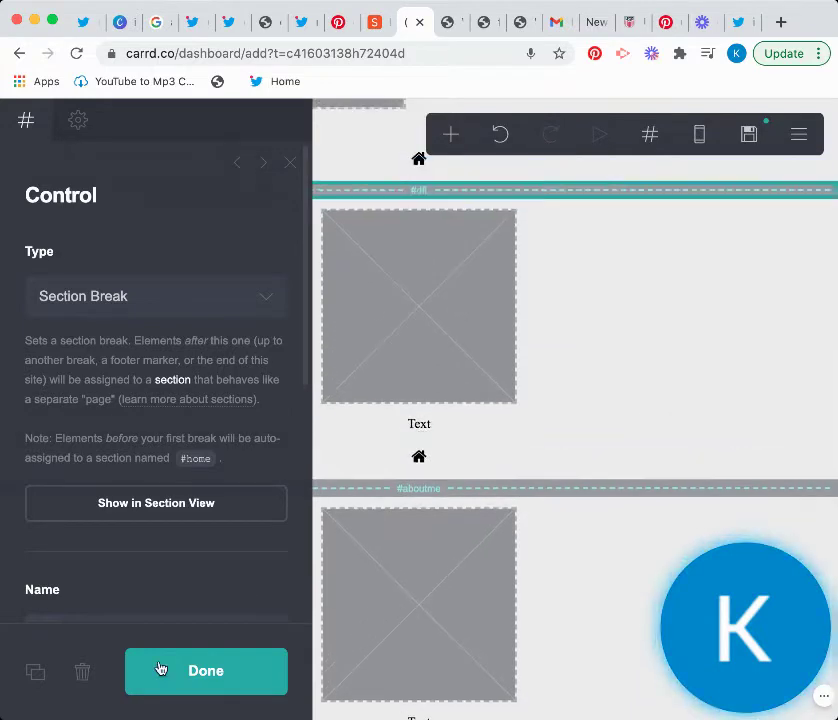
pyautogui.click(186, 674)
pyautogui.scroll(4, 377, 638)
pyautogui.scroll(3, 377, 638)
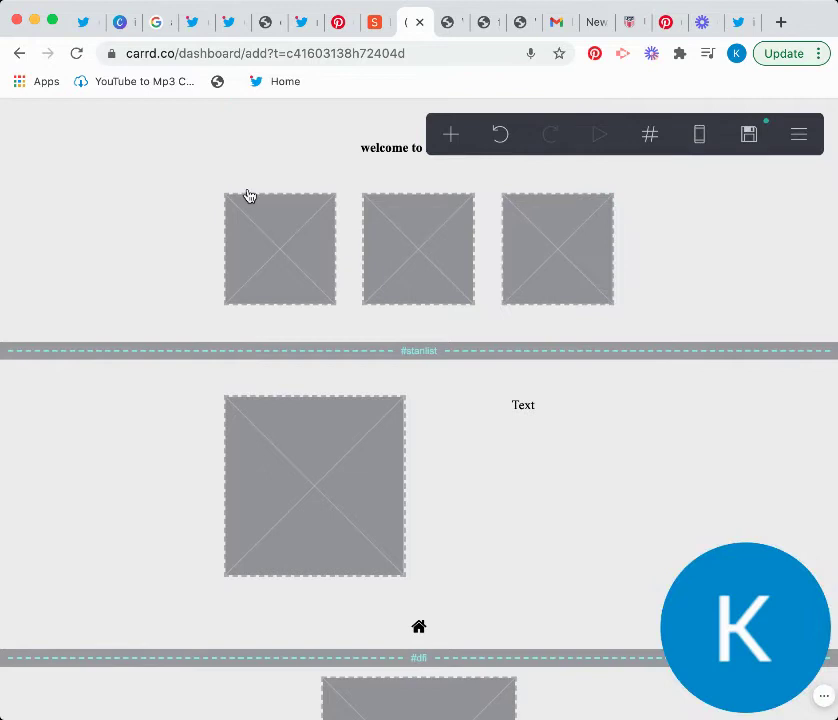
# Set link URLs for the first two top-row images, the first linking to #stanlist
pyautogui.click(286, 257)
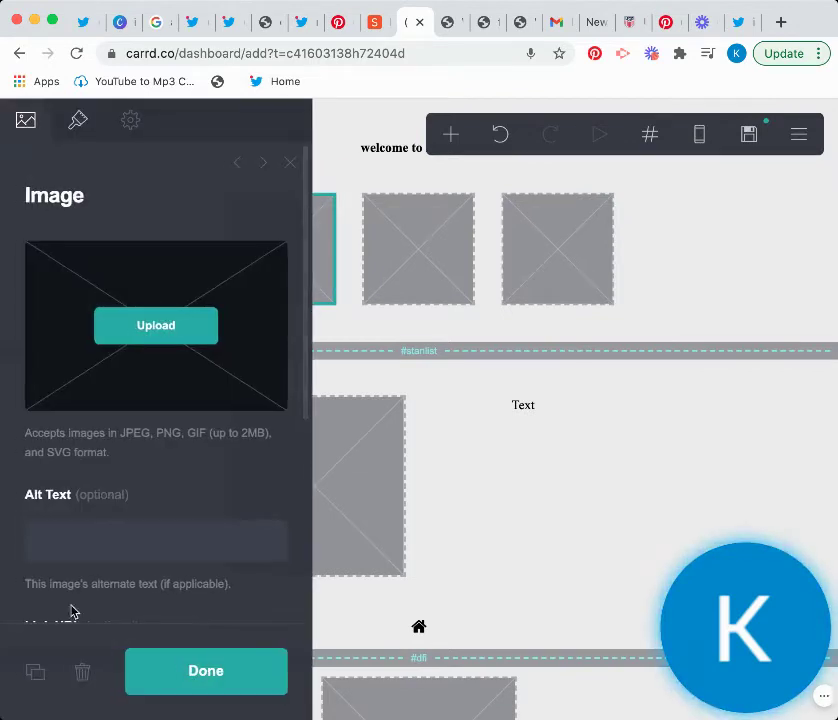
pyautogui.scroll(-3, 69, 600)
pyautogui.click(116, 509)
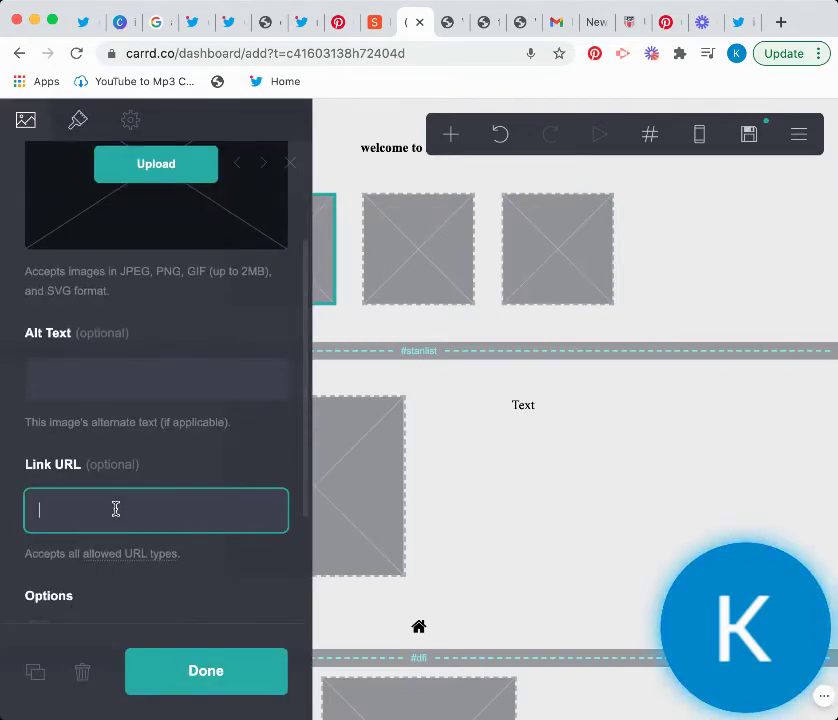
pyautogui.write('#stanl')
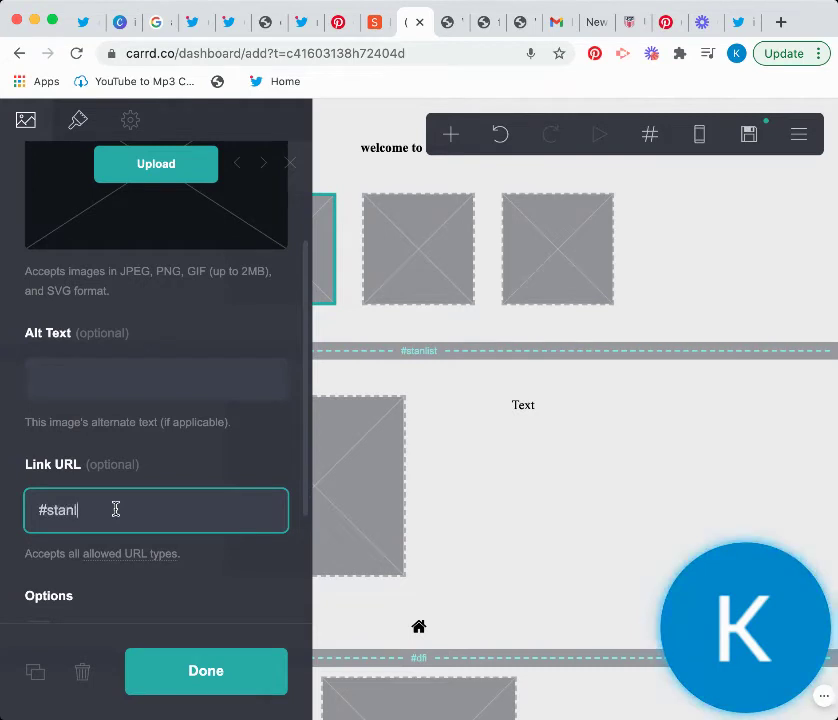
pyautogui.press('BackSpace')
pyautogui.press('BackSpace')
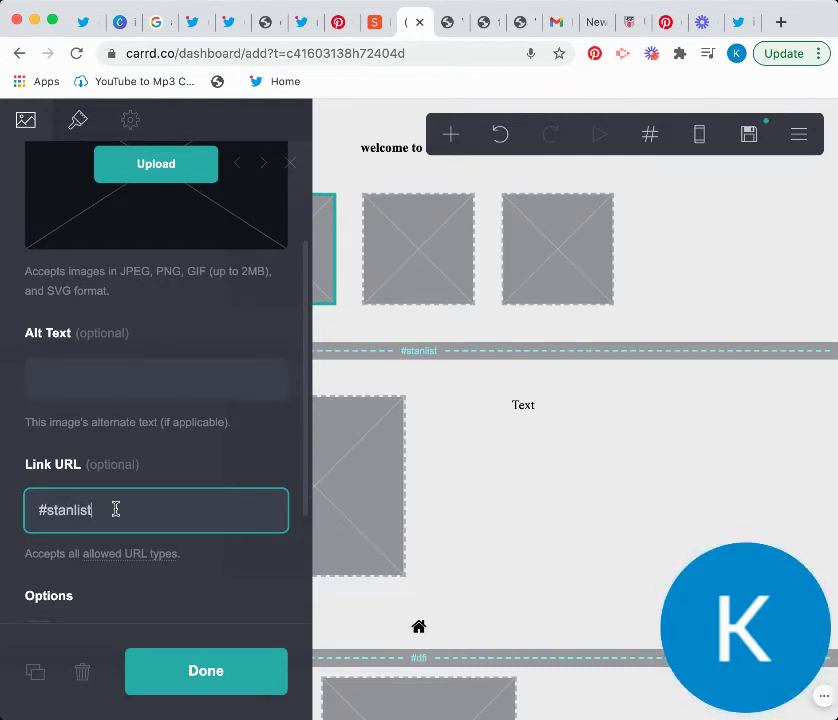
pyautogui.click(217, 670)
pyautogui.click(395, 290)
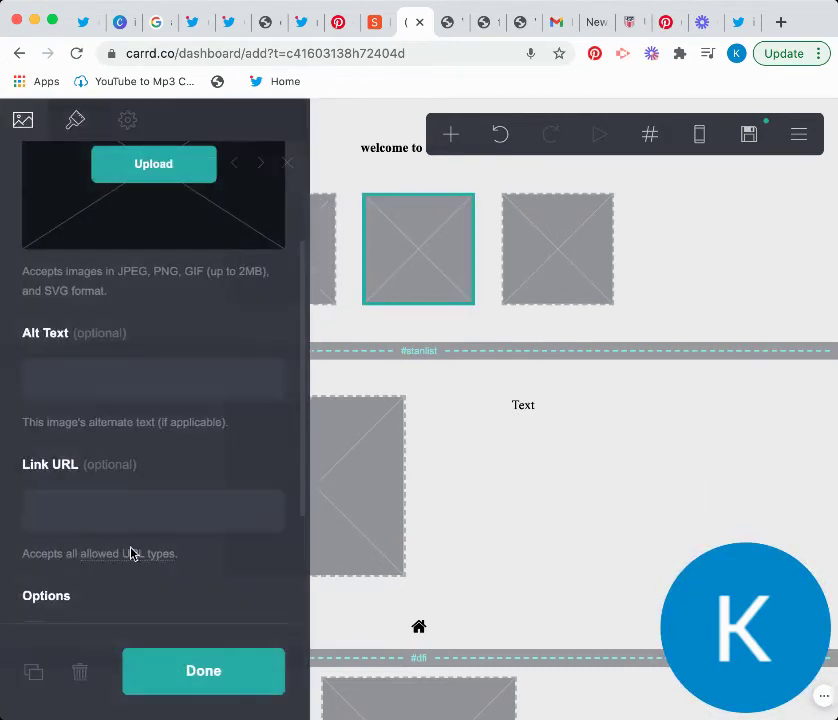
pyautogui.click(118, 507)
pyautogui.write('boutme')
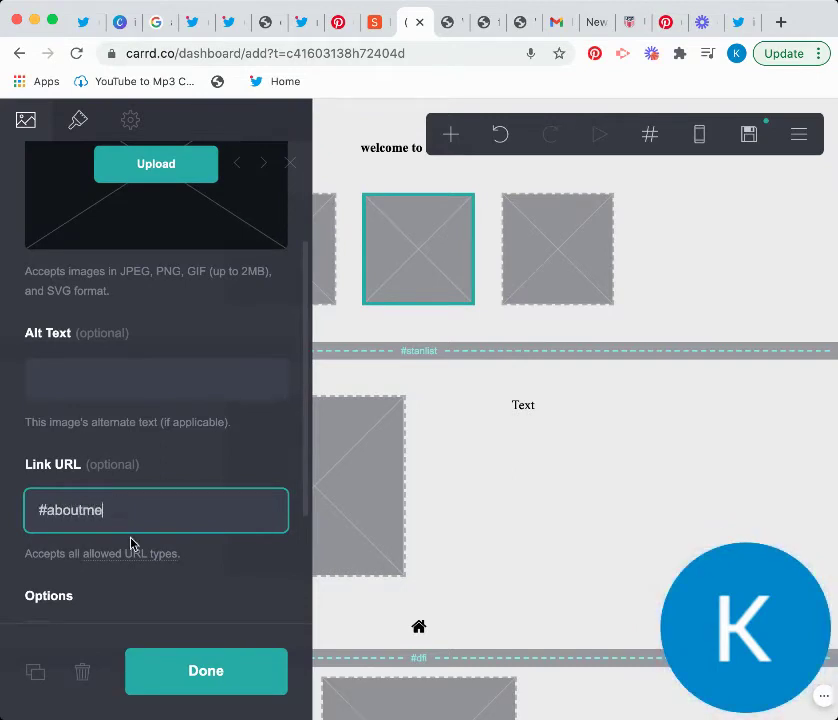
pyautogui.click(236, 682)
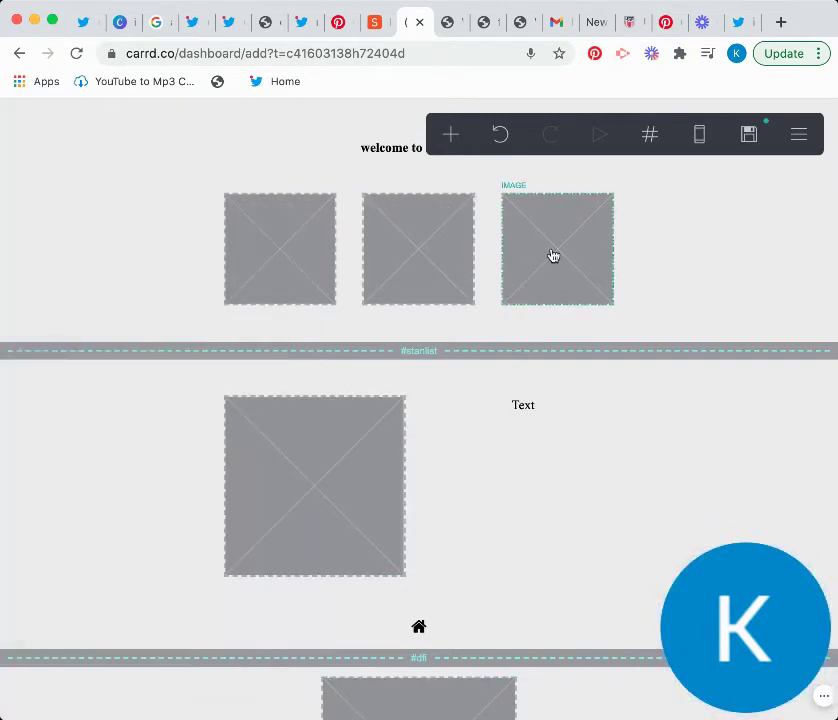
# Link the third top-row image to #dfi
pyautogui.click(554, 254)
pyautogui.click(136, 522)
pyautogui.write('#d')
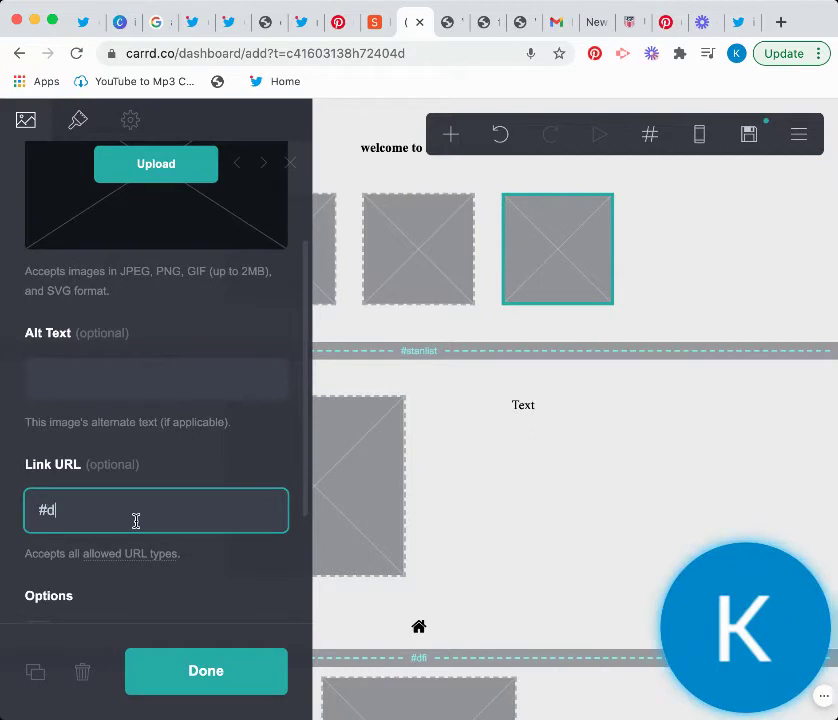
pyautogui.write('fi')
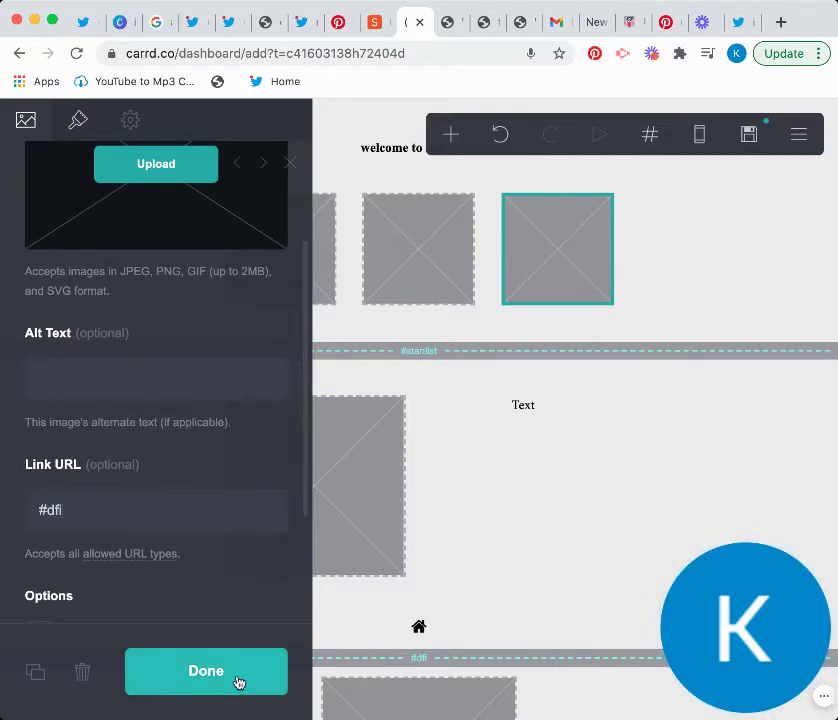
pyautogui.click(238, 682)
# Link the stanlist and dfi section images to #home
pyautogui.click(354, 507)
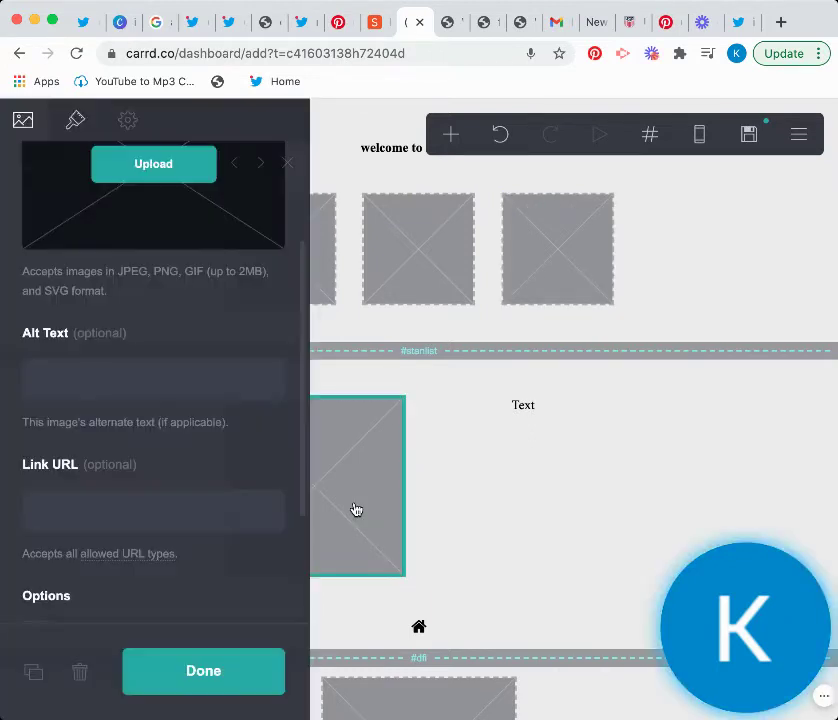
pyautogui.click(148, 514)
pyautogui.press('Down')
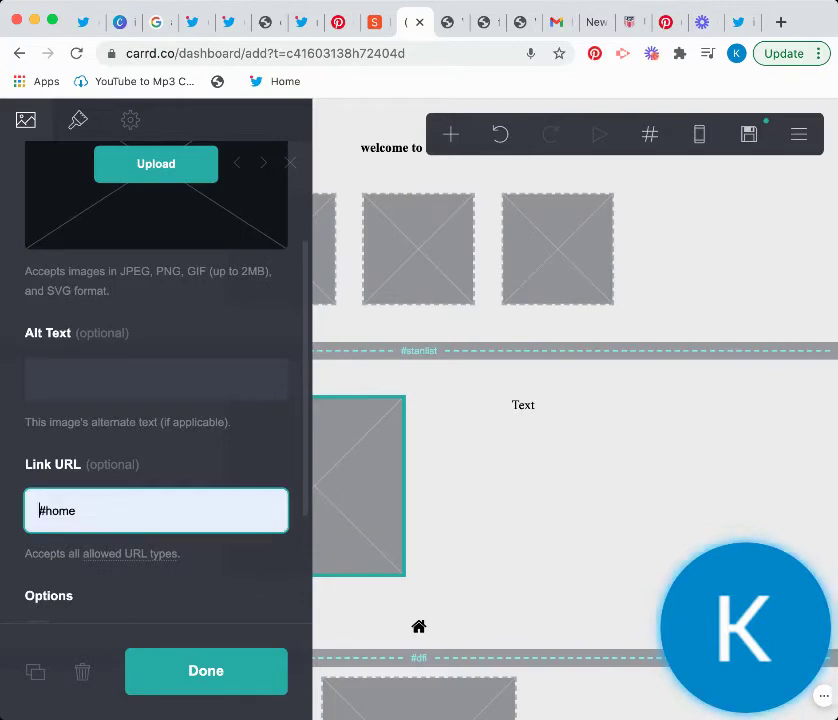
pyautogui.click(205, 668)
pyautogui.scroll(-3, 359, 582)
pyautogui.click(359, 582)
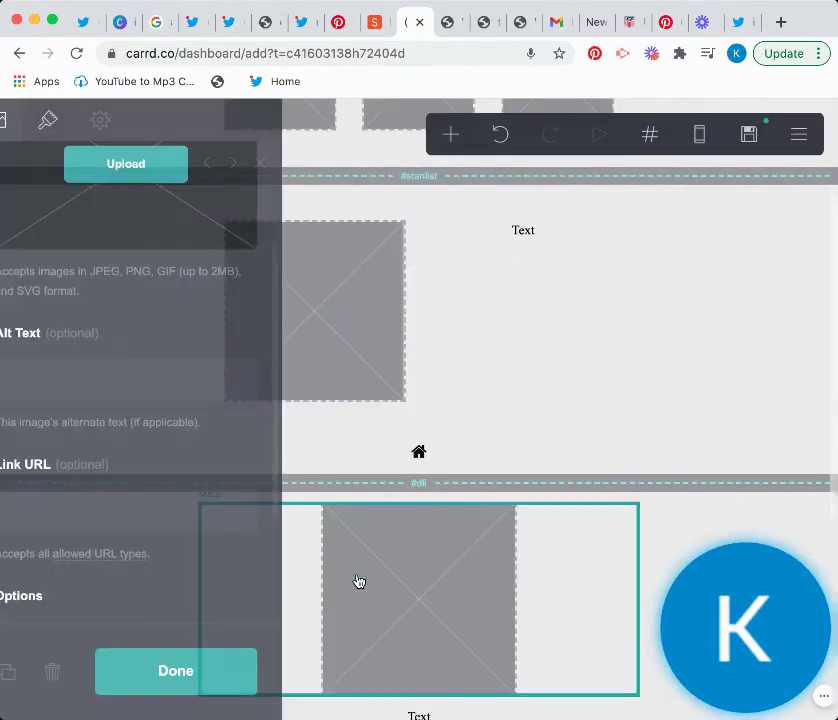
pyautogui.press('Down')
pyautogui.press('Return')
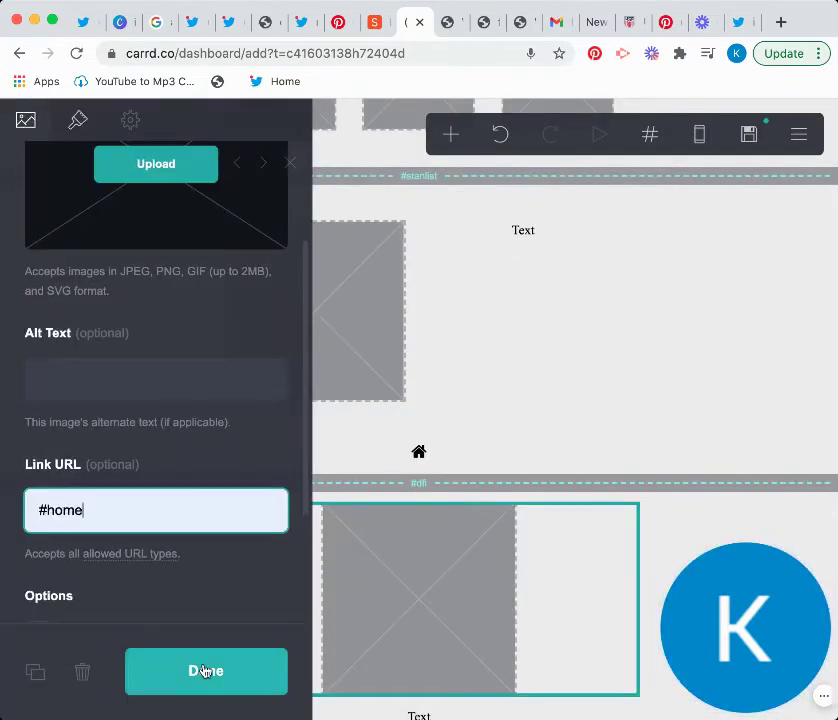
pyautogui.click(202, 668)
# Link the aboutme section image to #home
pyautogui.scroll(-5, 240, 620)
pyautogui.click(408, 546)
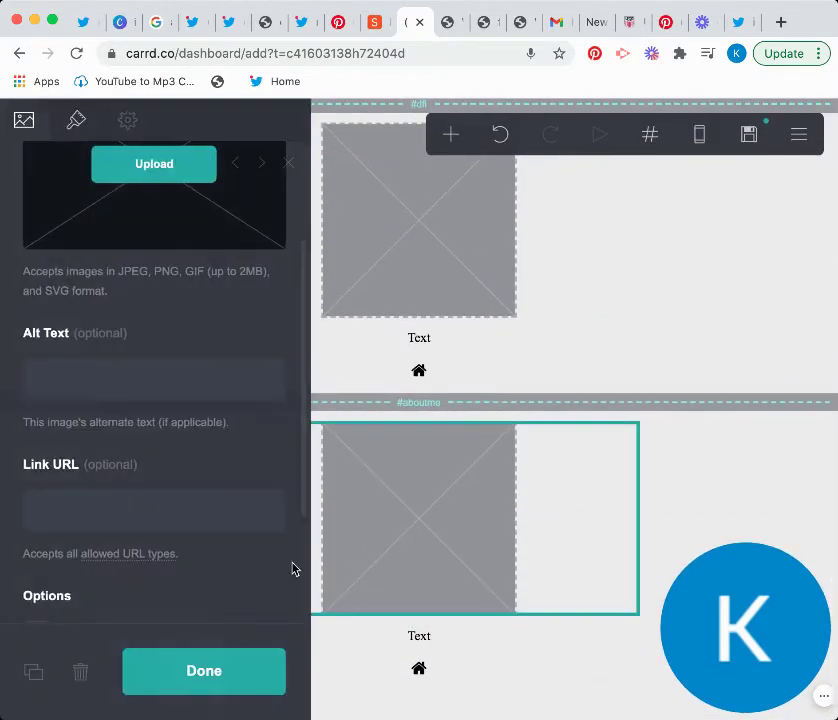
pyautogui.click(190, 516)
pyautogui.press('Down')
pyautogui.press('Return')
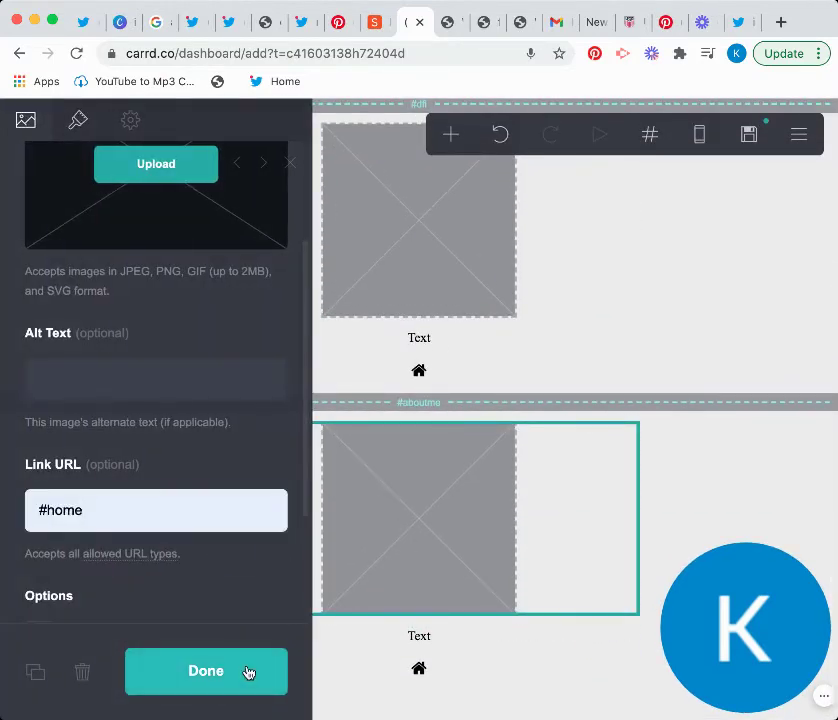
pyautogui.click(248, 668)
pyautogui.scroll(6, 590, 450)
pyautogui.scroll(-1, 430, 320)
pyautogui.click(290, 228)
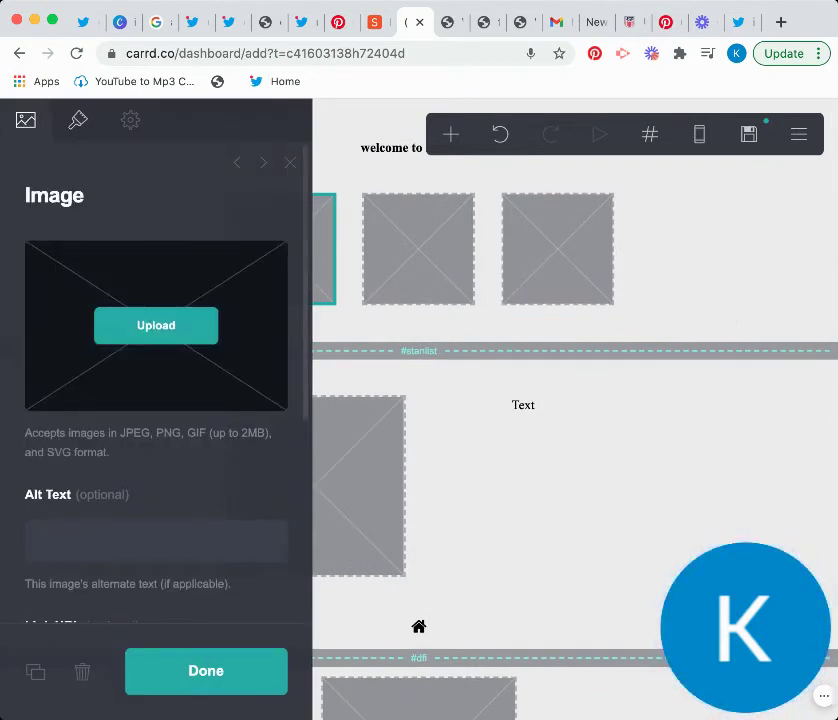
# Add a photo to the first top-row image slot and crop it
pyautogui.moveTo(402, 299); pyautogui.dragTo(190, 337)
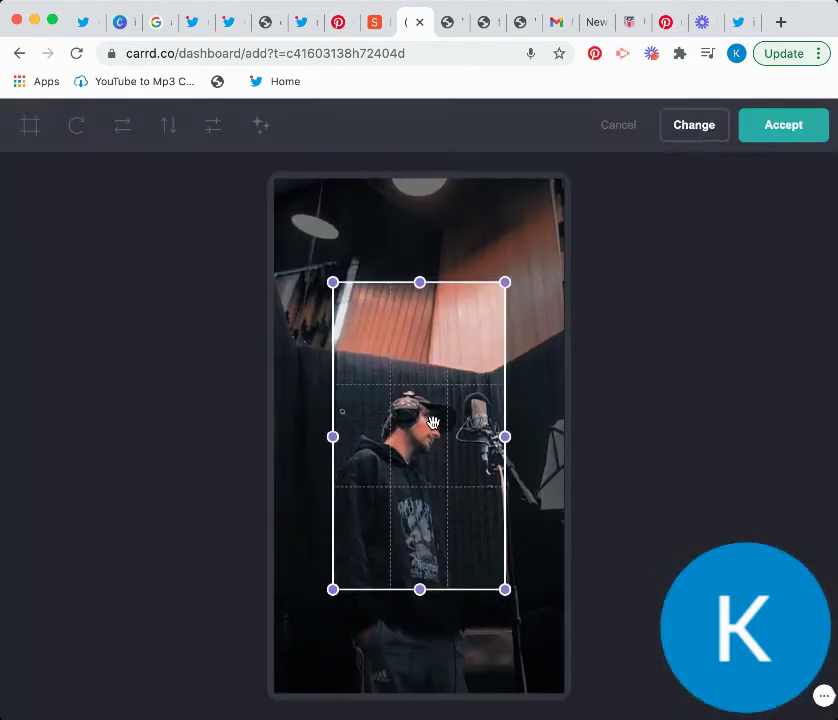
pyautogui.moveTo(433, 422); pyautogui.dragTo(304, 420)
pyautogui.click(30, 130)
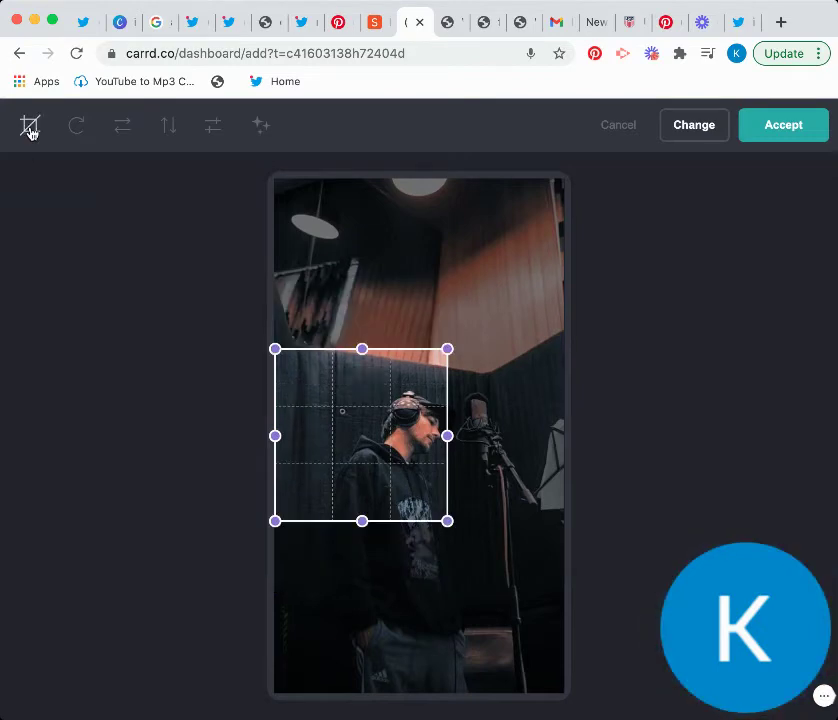
pyautogui.moveTo(449, 520); pyautogui.dragTo(508, 547)
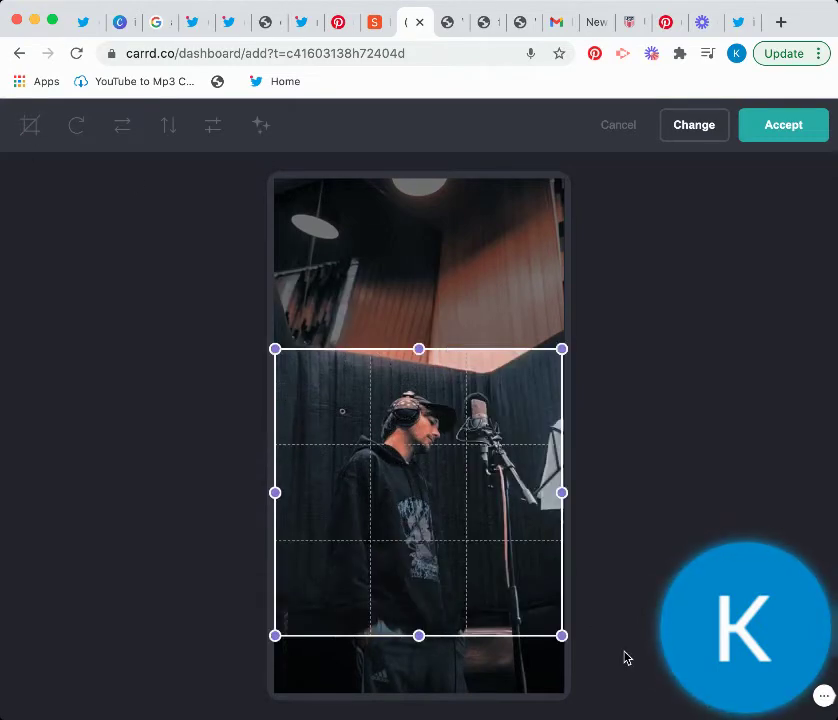
pyautogui.click(786, 130)
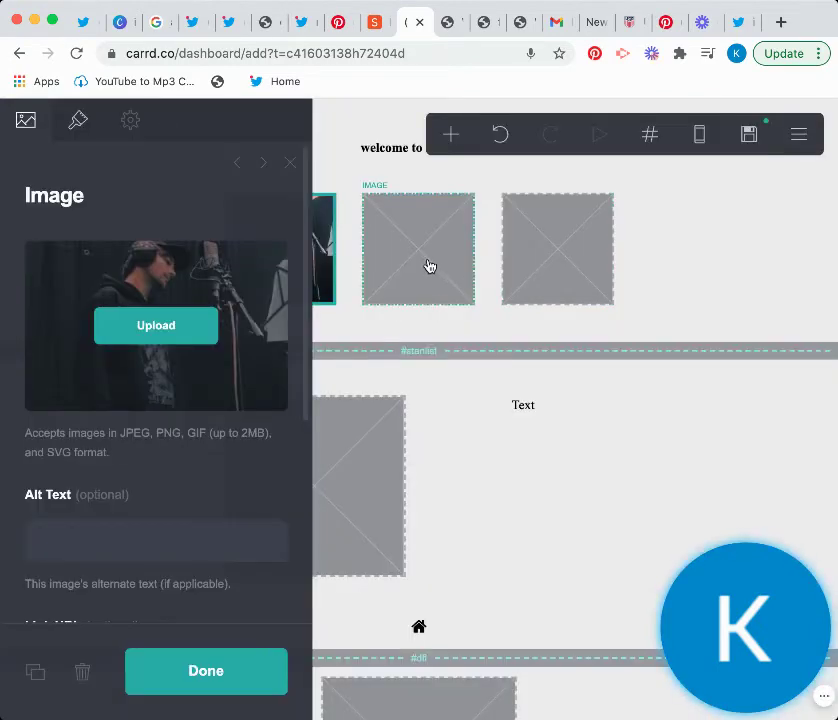
# Fill the second top-row image with a cropped group photo
pyautogui.click(430, 266)
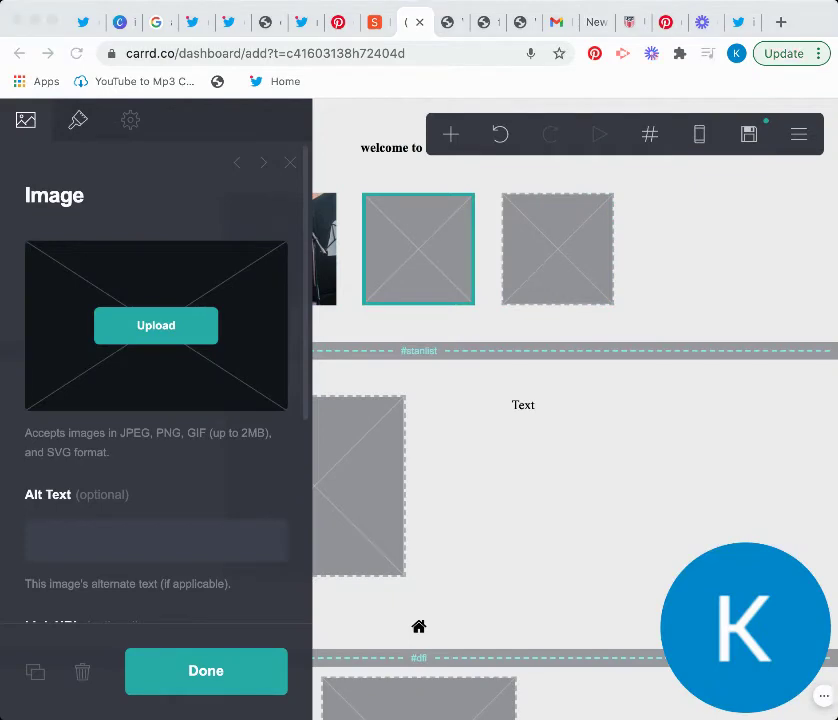
pyautogui.moveTo(591, 368); pyautogui.dragTo(230, 342)
pyautogui.moveTo(324, 363); pyautogui.dragTo(226, 209)
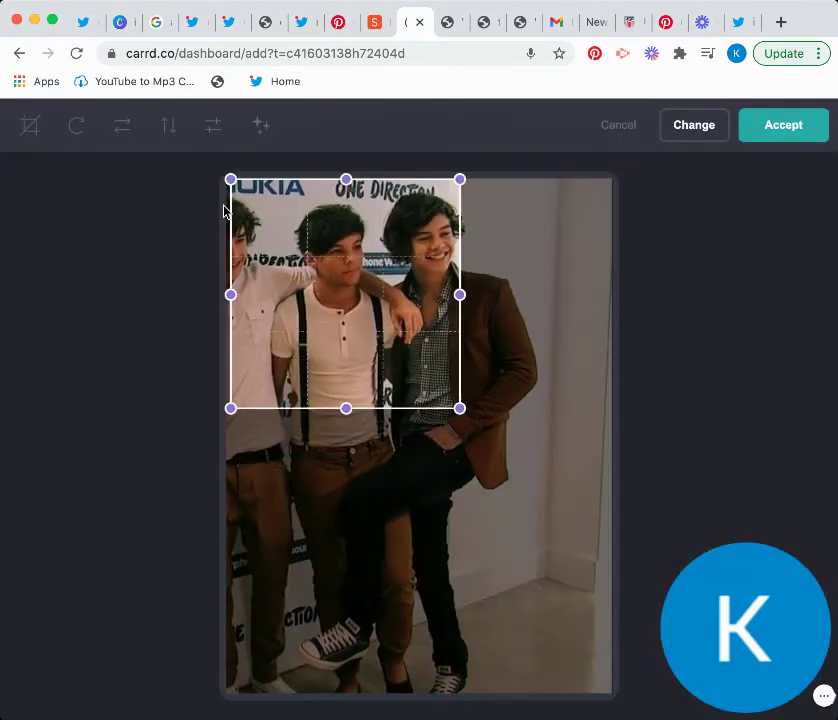
pyautogui.moveTo(455, 407)
pyautogui.mouseDown()
pyautogui.moveTo(531, 449)
pyautogui.moveTo(585, 511)
pyautogui.moveTo(561, 497)
pyautogui.mouseUp()
pyautogui.click(783, 126)
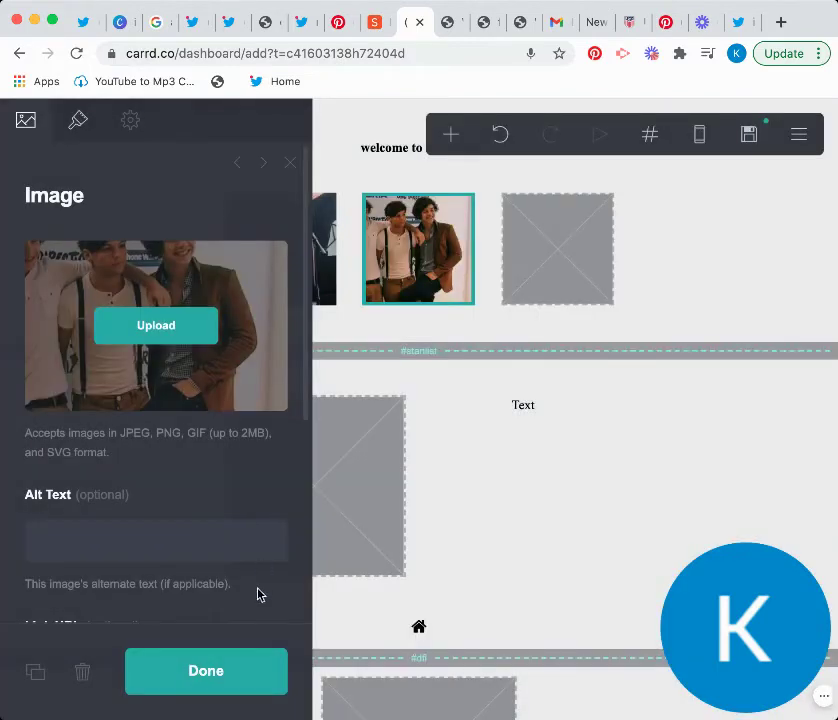
pyautogui.click(237, 679)
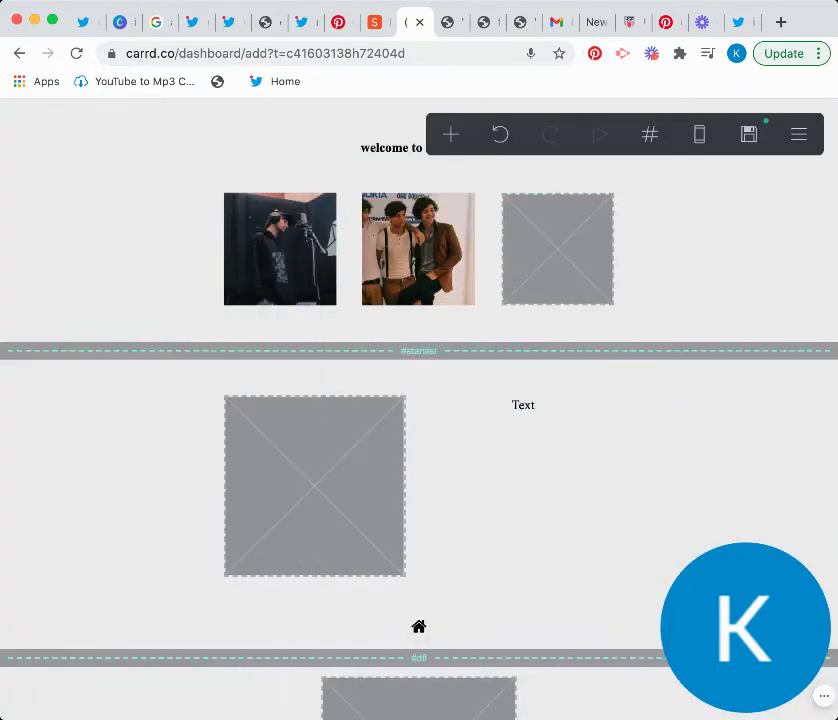
# Fill the third top-row image with a photo cropped around the smiling face
pyautogui.click(565, 258)
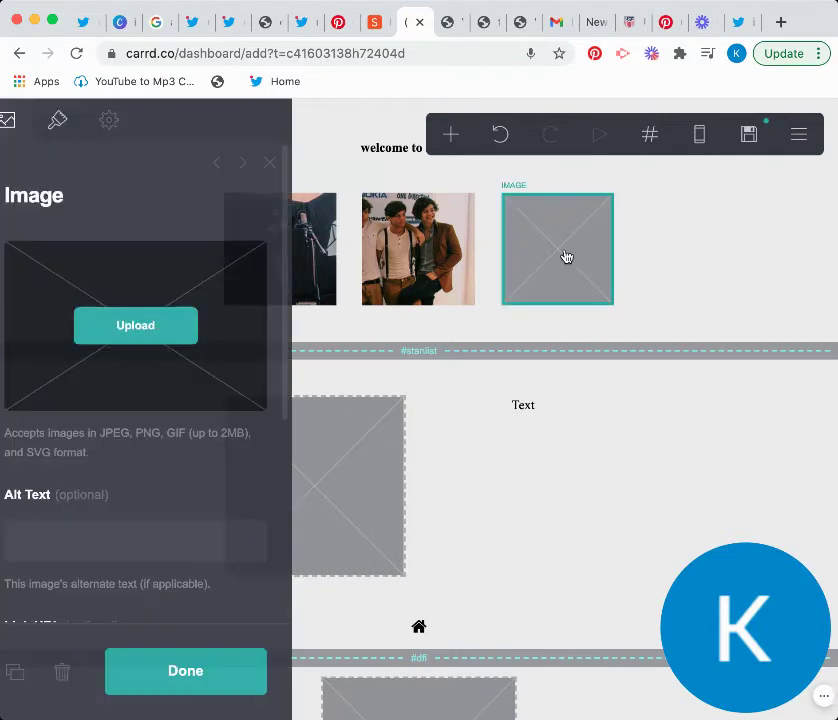
pyautogui.moveTo(799, 265); pyautogui.dragTo(135, 290)
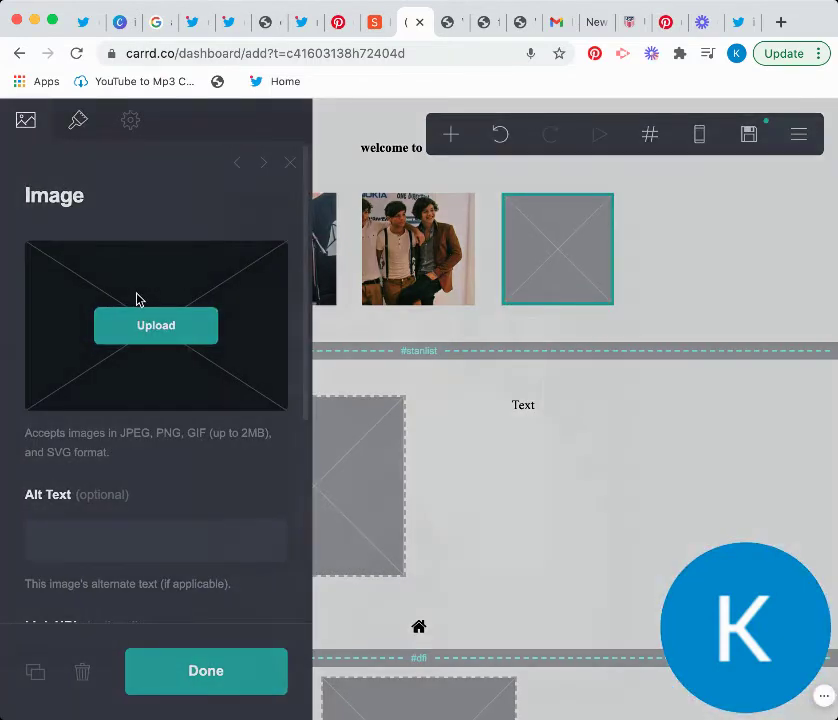
pyautogui.moveTo(480, 459); pyautogui.dragTo(412, 348)
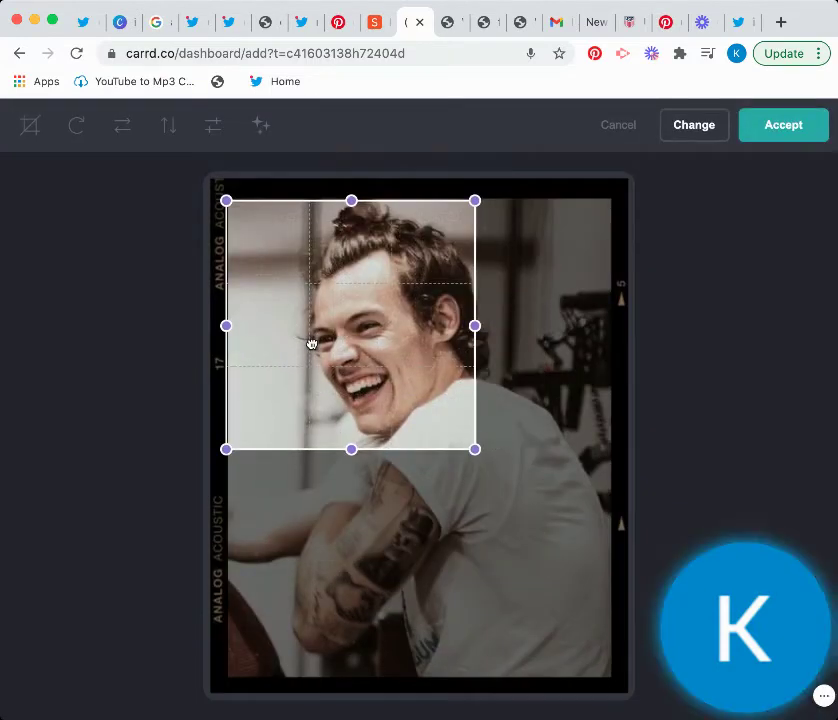
pyautogui.moveTo(475, 449); pyautogui.dragTo(602, 579)
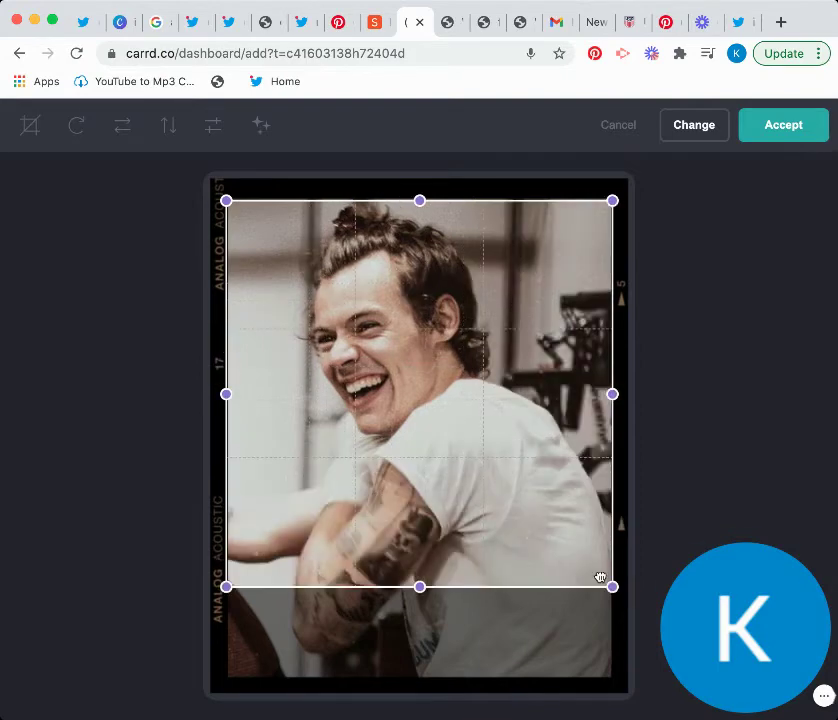
pyautogui.click(783, 127)
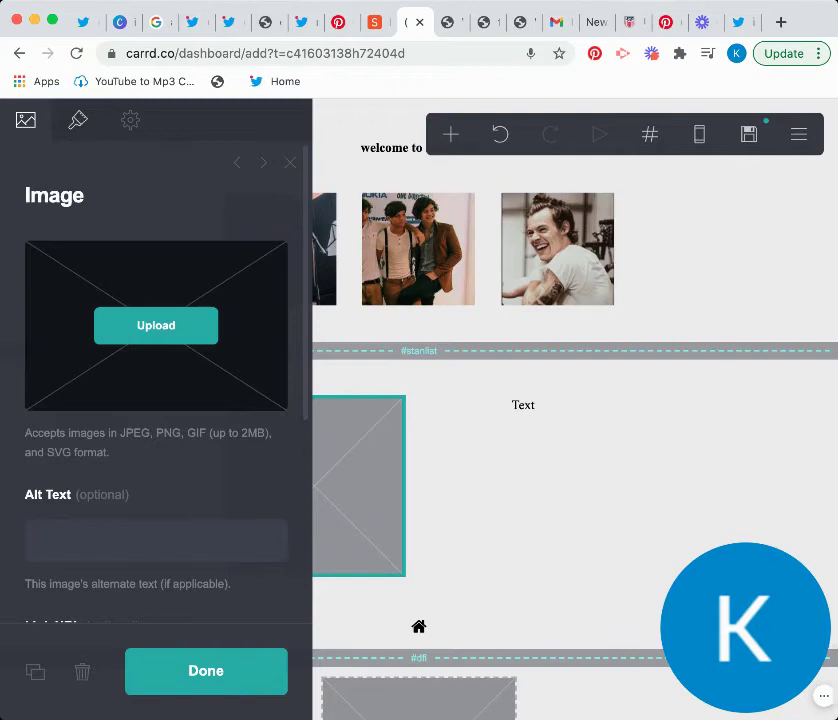
# Add a face-framed cropped photo to the stanlist section image
pyautogui.moveTo(239, 383); pyautogui.dragTo(166, 352)
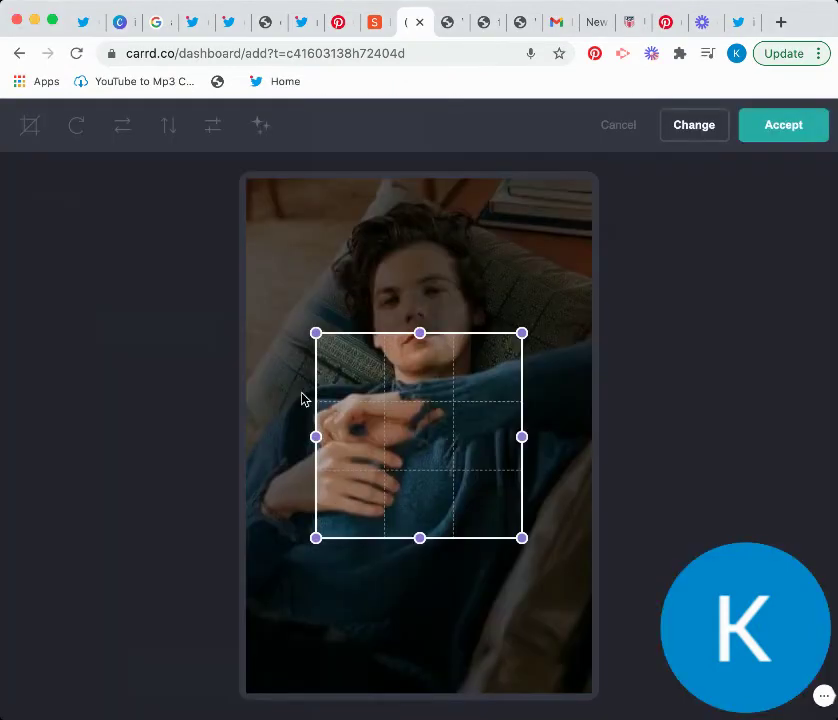
pyautogui.moveTo(370, 420); pyautogui.dragTo(247, 296)
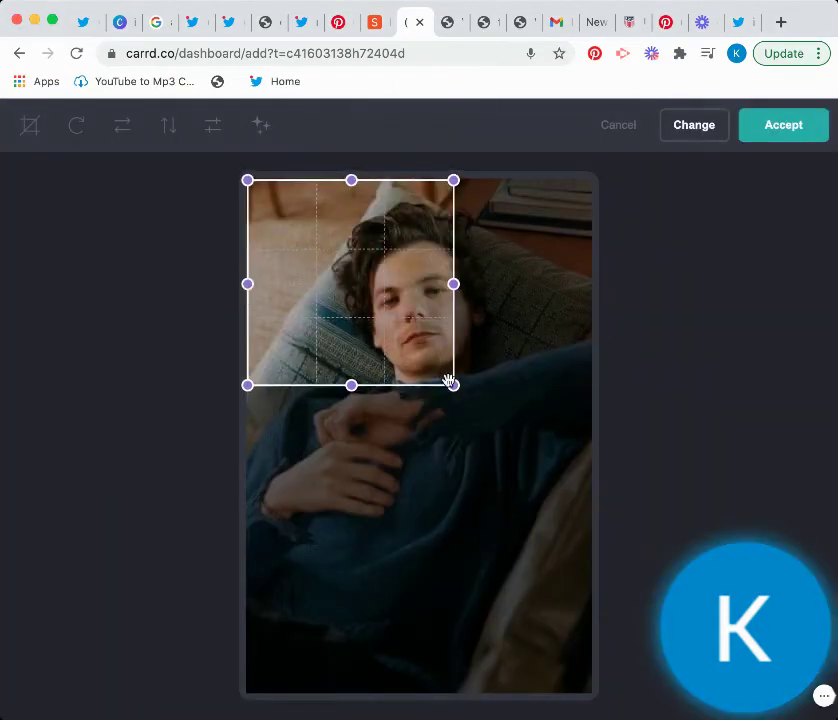
pyautogui.moveTo(450, 381); pyautogui.dragTo(621, 520)
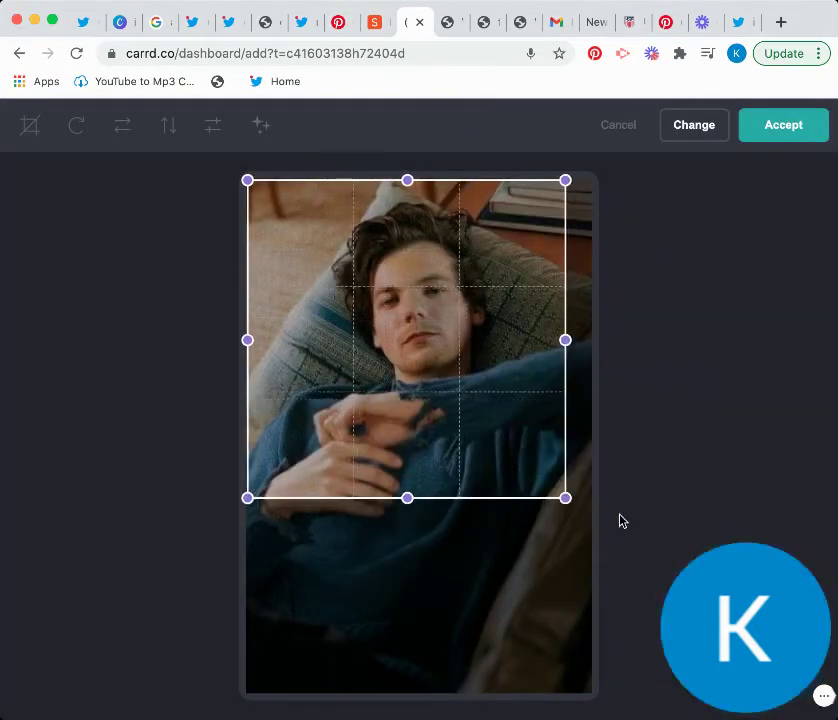
pyautogui.click(798, 124)
# Add a cropped photo to the dfi section image
pyautogui.scroll(-3, 492, 516)
pyautogui.click(466, 513)
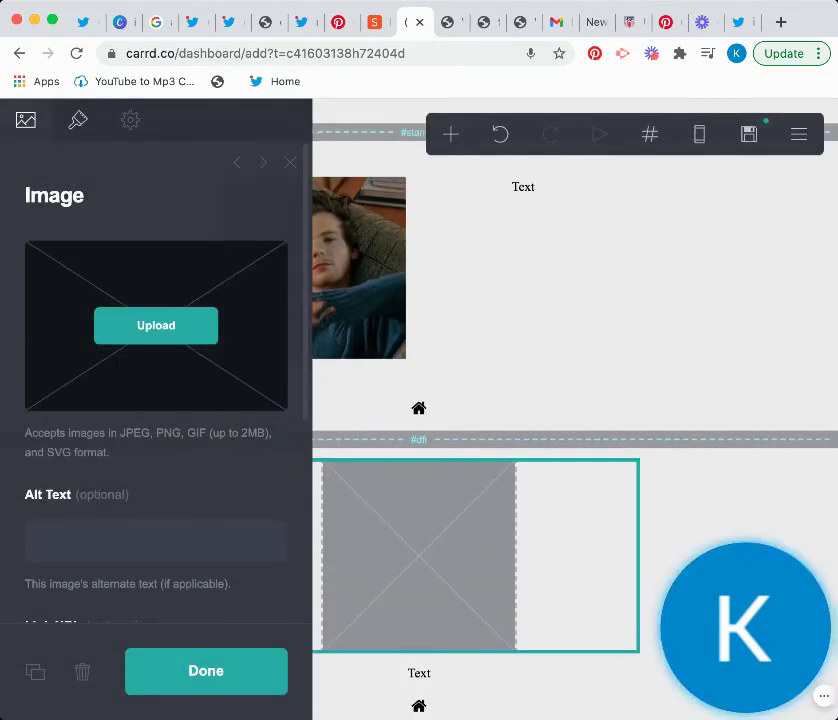
pyautogui.moveTo(0, 210)
pyautogui.mouseDown()
pyautogui.moveTo(328, 322)
pyautogui.moveTo(262, 325)
pyautogui.mouseUp()
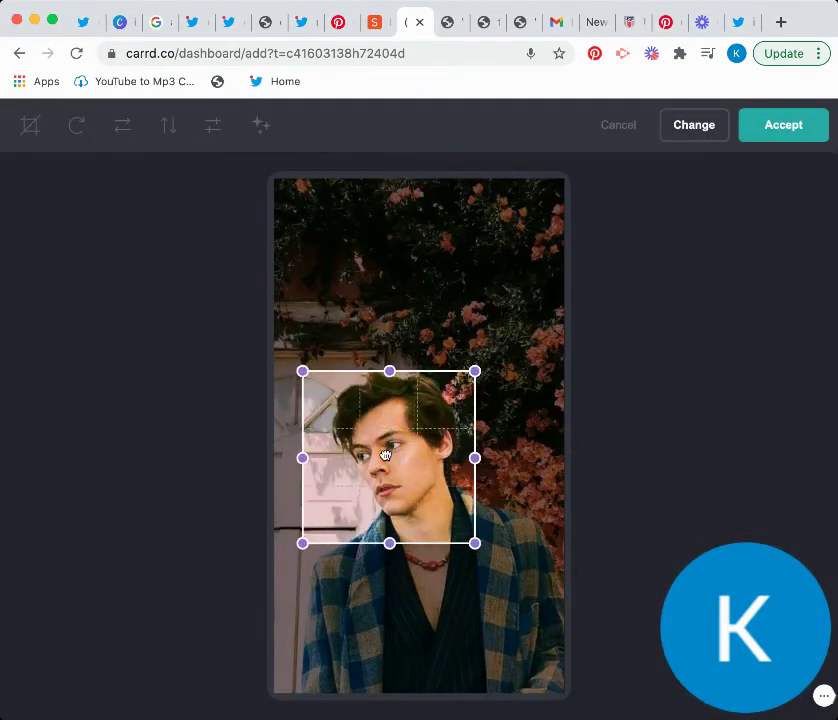
pyautogui.moveTo(385, 455); pyautogui.dragTo(390, 450)
pyautogui.moveTo(480, 539); pyautogui.dragTo(629, 718)
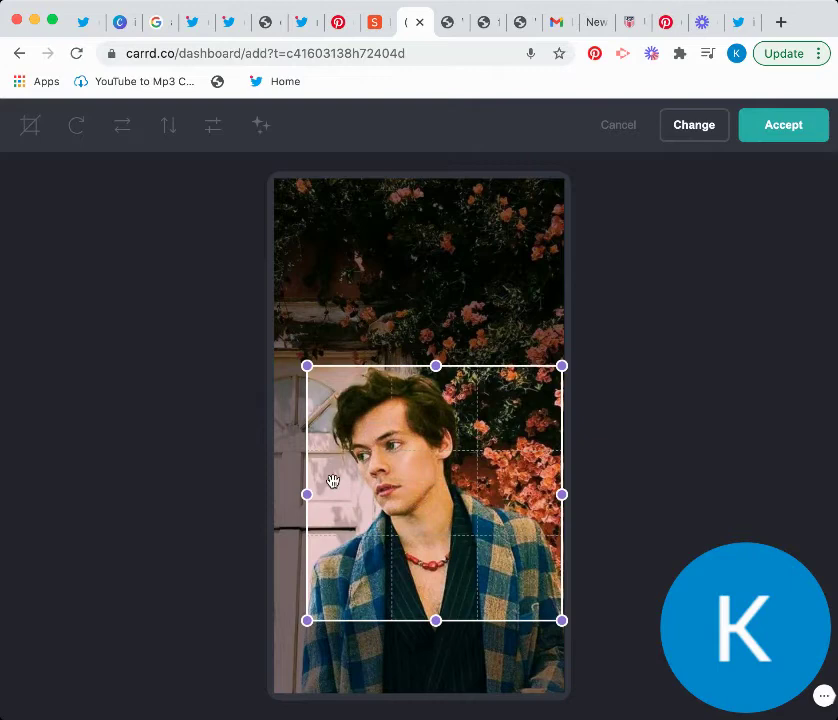
pyautogui.moveTo(333, 481); pyautogui.dragTo(247, 494)
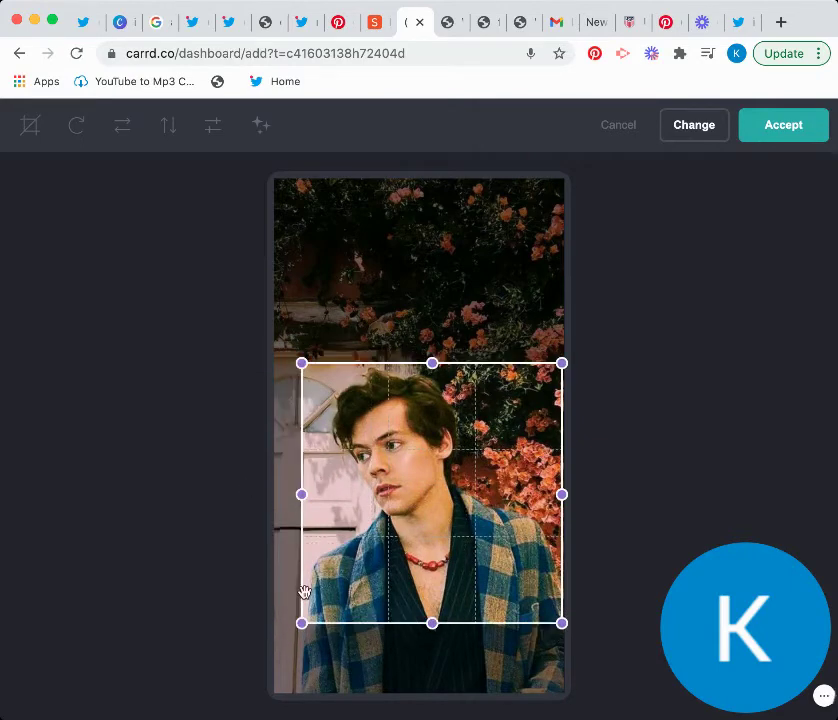
pyautogui.click(756, 128)
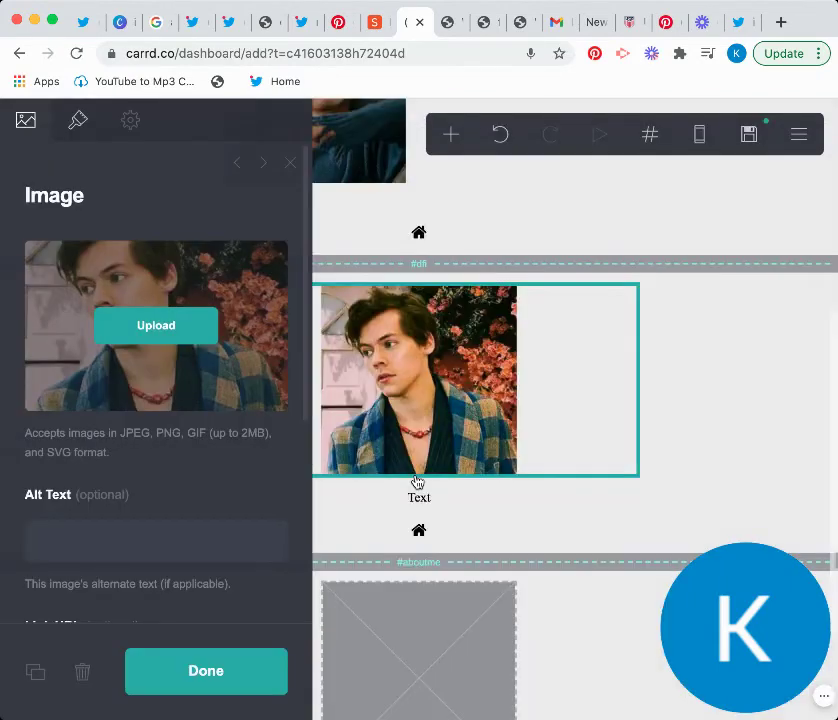
# Accept the cropped waving photo in the about me image, then scroll back up
pyautogui.scroll(-3, 655, 420)
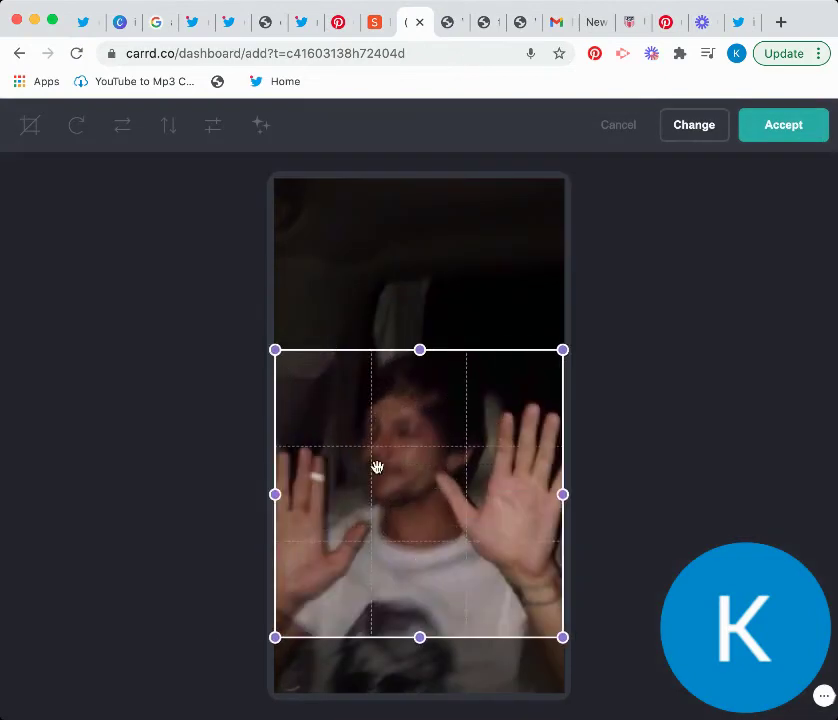
pyautogui.click(774, 120)
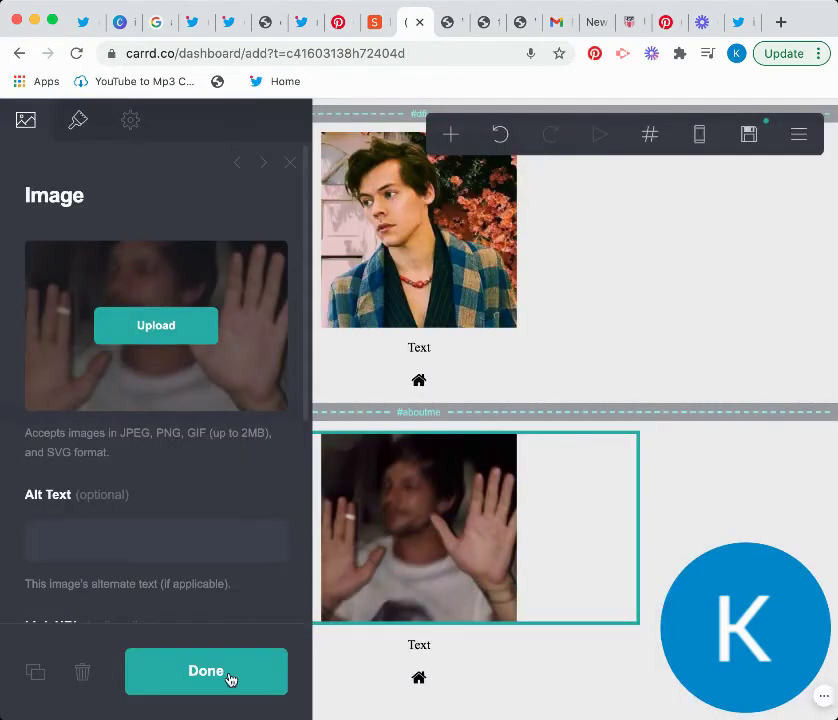
pyautogui.click(229, 679)
pyautogui.scroll(5, 344, 505)
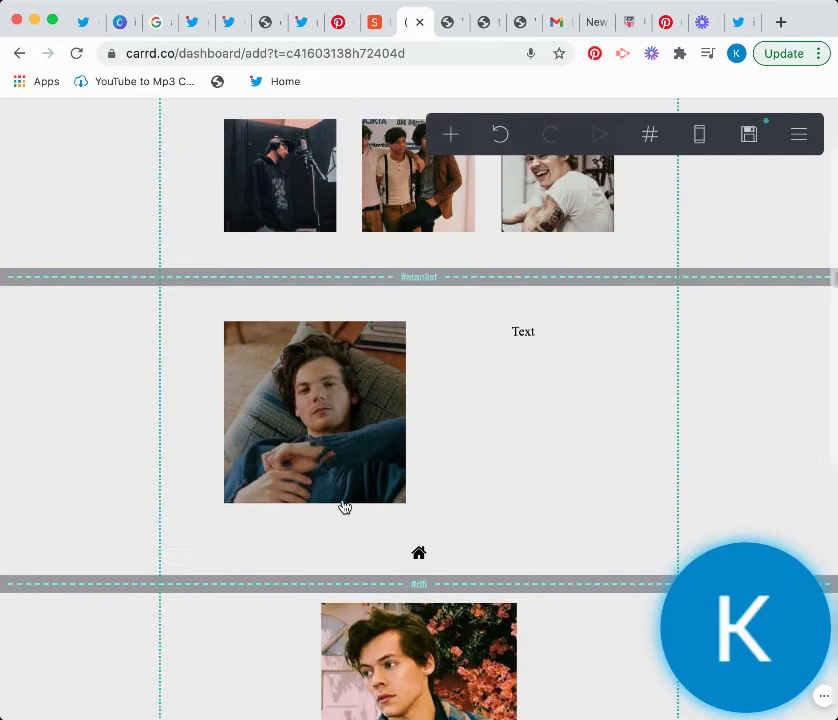
pyautogui.scroll(2, 344, 507)
# Replace the stan list placeholder with a bold 'stan list' heading and caption line
pyautogui.click(542, 406)
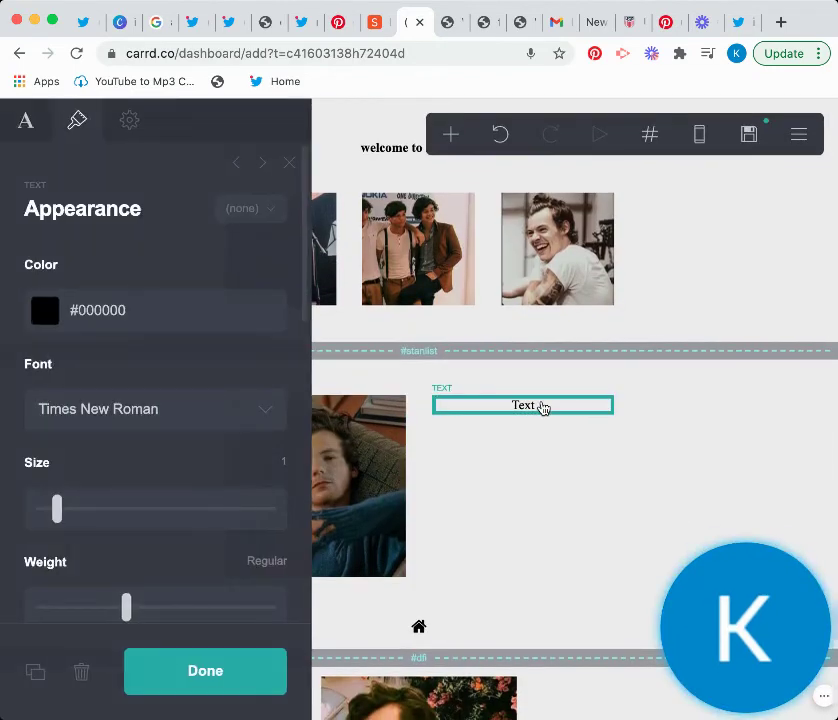
pyautogui.press('Escape')
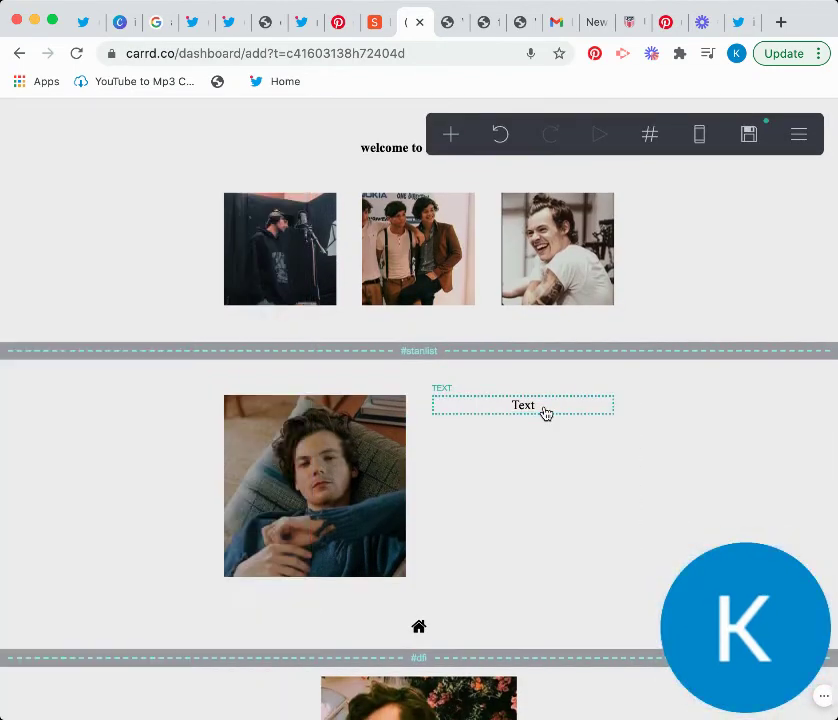
pyautogui.click(545, 413)
pyautogui.click(36, 136)
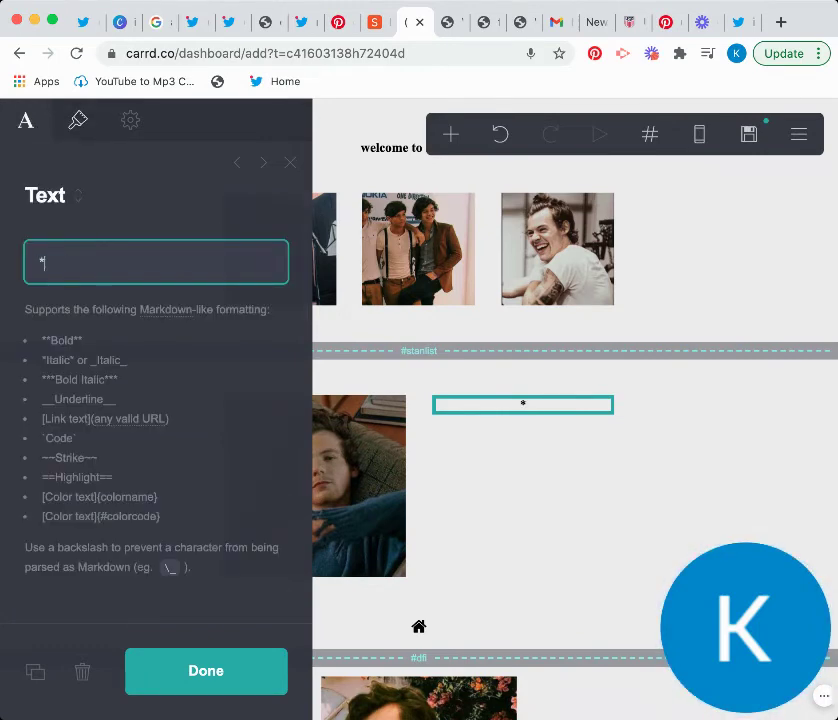
pyautogui.write('*stan list')
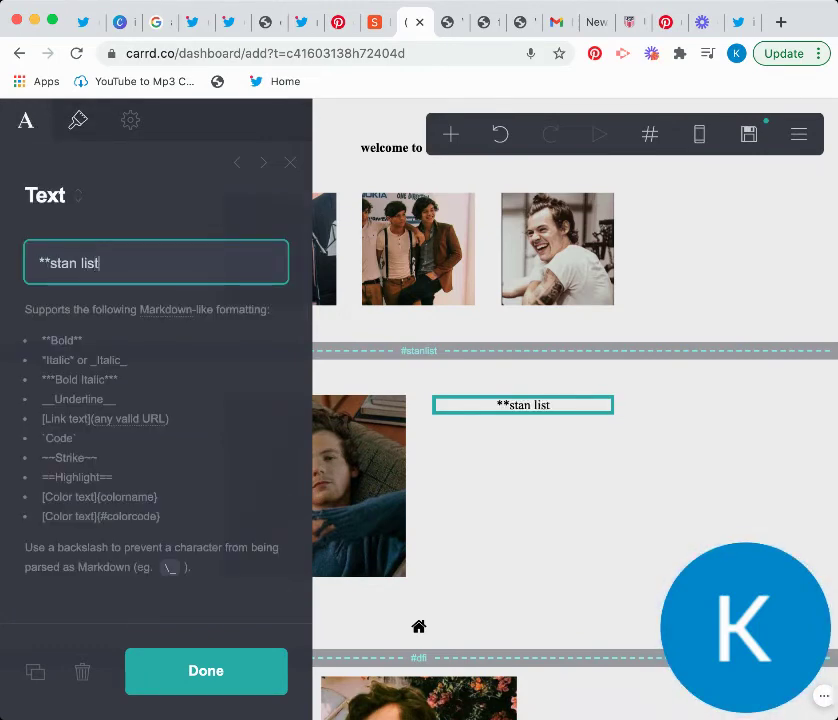
pyautogui.write('**')
pyautogui.press('Return')
pyautogui.press('Return')
pyautogui.write('louis louisssss')
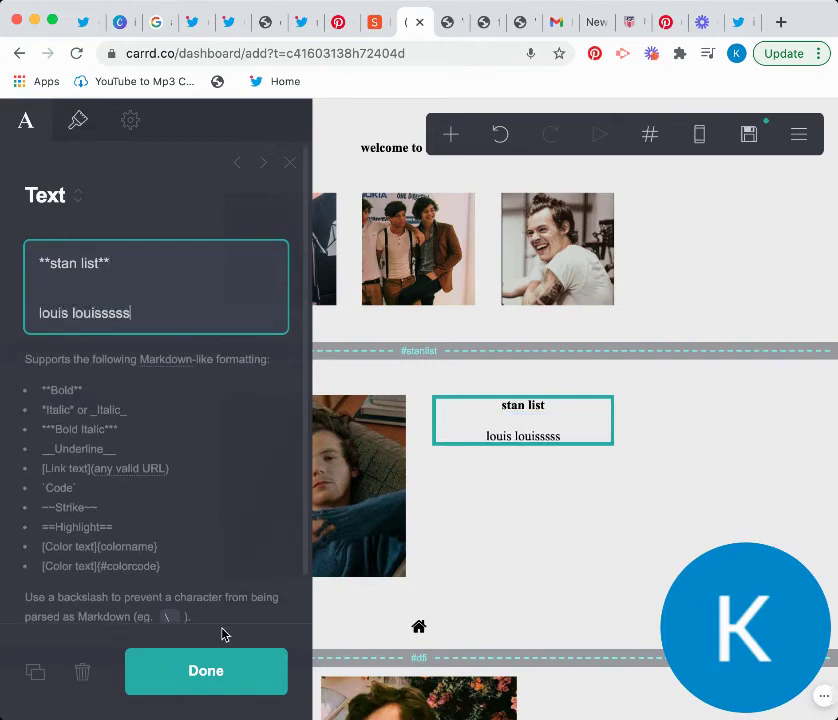
pyautogui.click(224, 664)
# Give the dfi text a bold heading with caption 'harry fuvking stylessss'
pyautogui.scroll(-2, 220, 663)
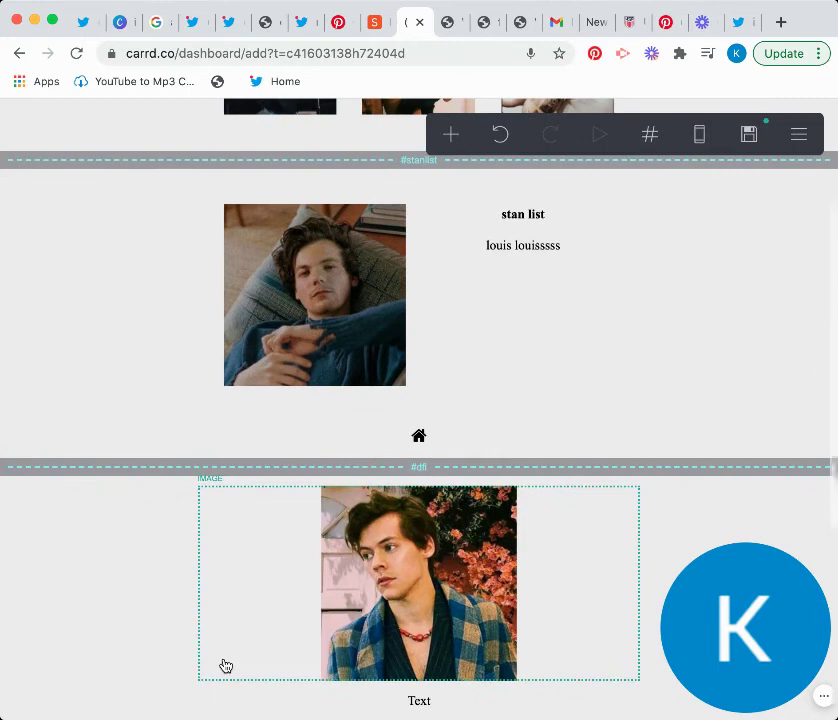
pyautogui.click(420, 704)
pyautogui.write('**dfi')
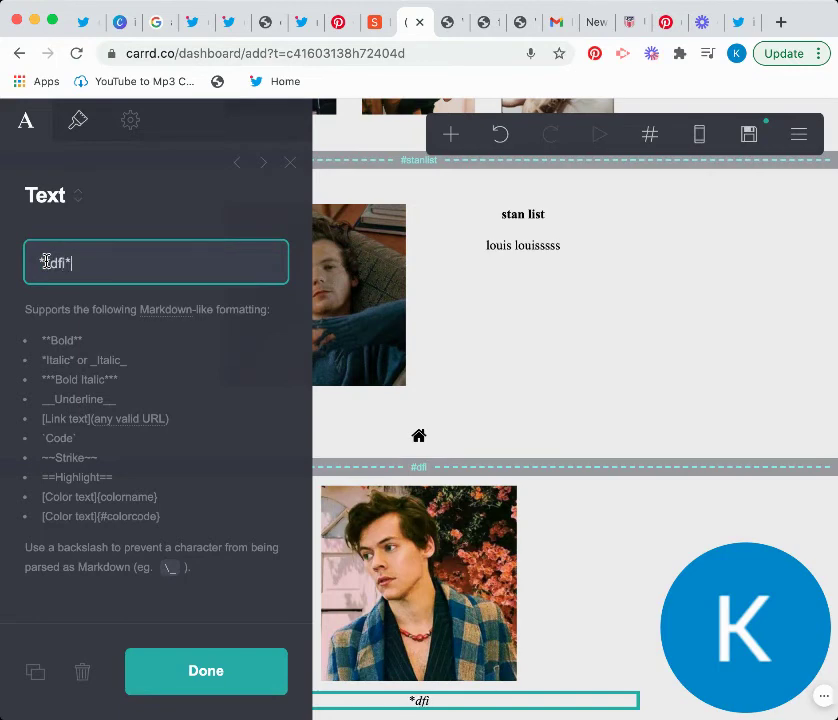
pyautogui.write('*')
pyautogui.press('Return')
pyautogui.press('Return')
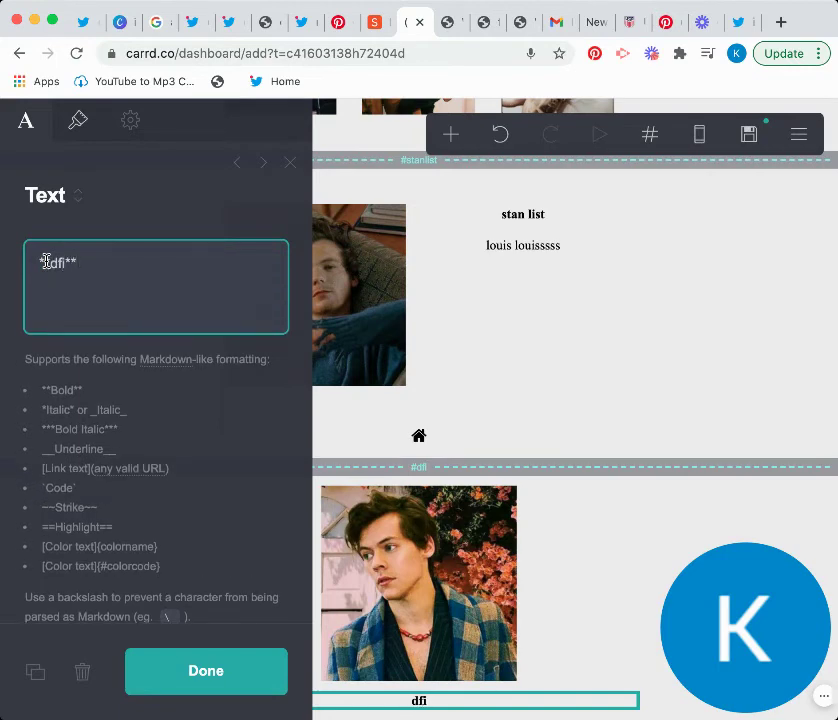
pyautogui.write('harry ')
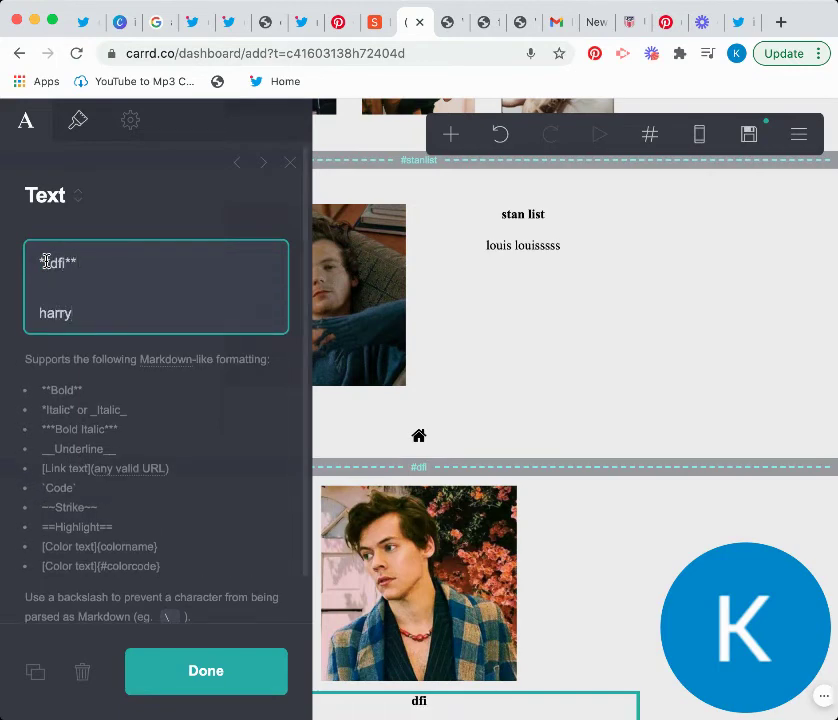
pyautogui.write('fuvking ')
pyautogui.write('stylessss')
pyautogui.click(185, 686)
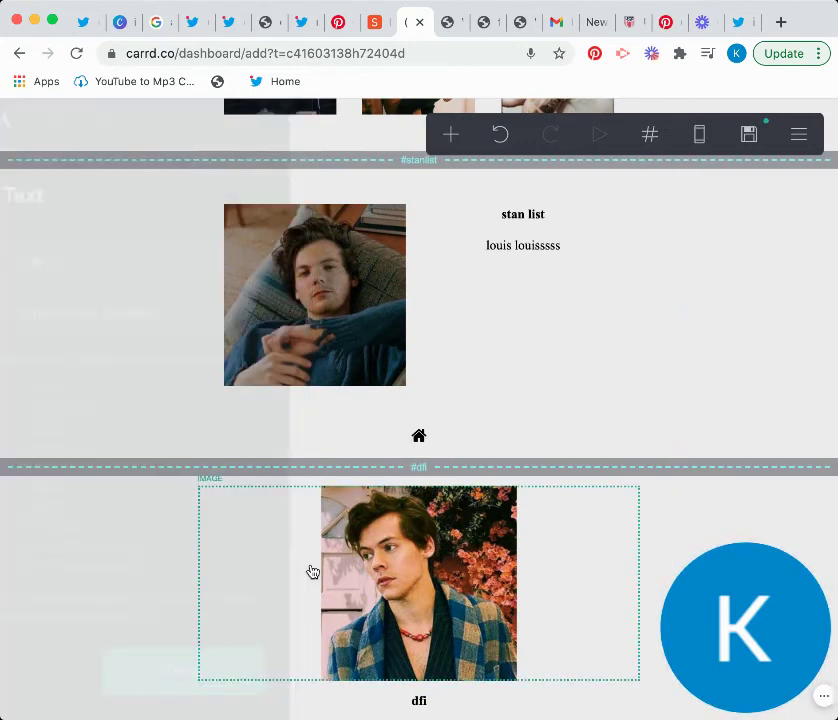
# Replace the about me placeholder with bold 'about me' over 'im cool'
pyautogui.scroll(-3, 311, 571)
pyautogui.scroll(-3, 311, 571)
pyautogui.scroll(-2, 312, 573)
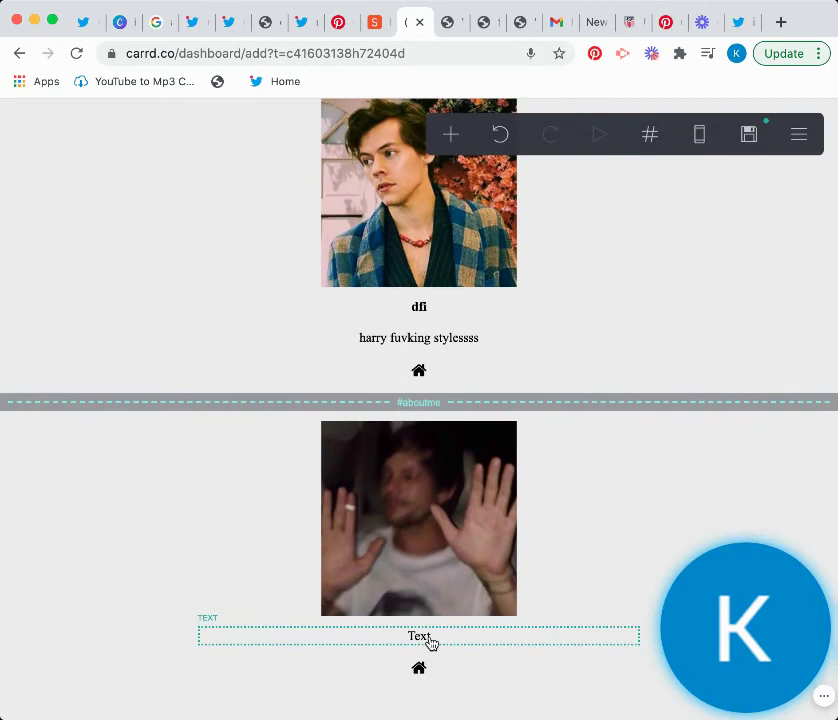
pyautogui.click(429, 639)
pyautogui.press('super+a')
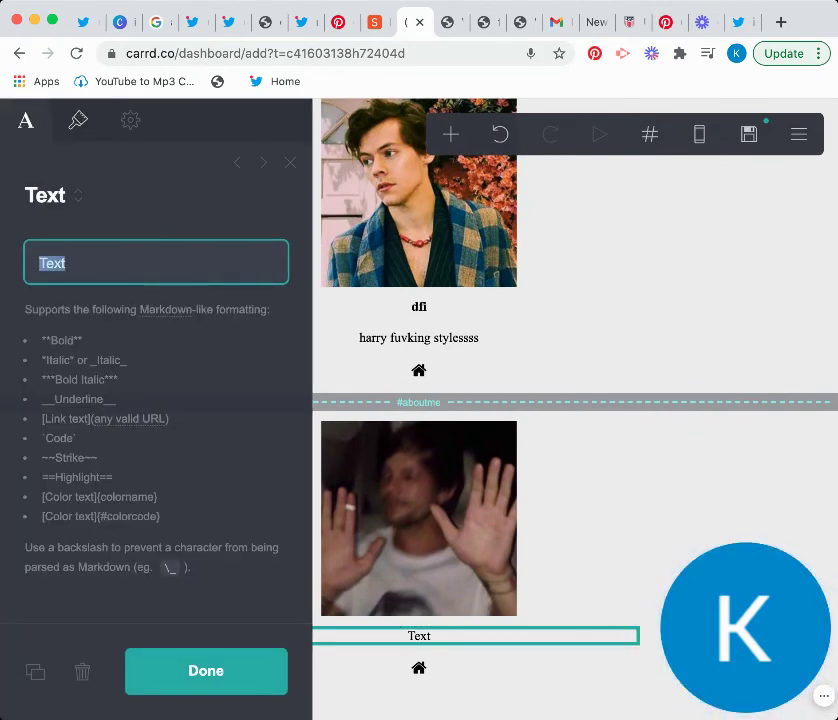
pyautogui.press('BackSpace')
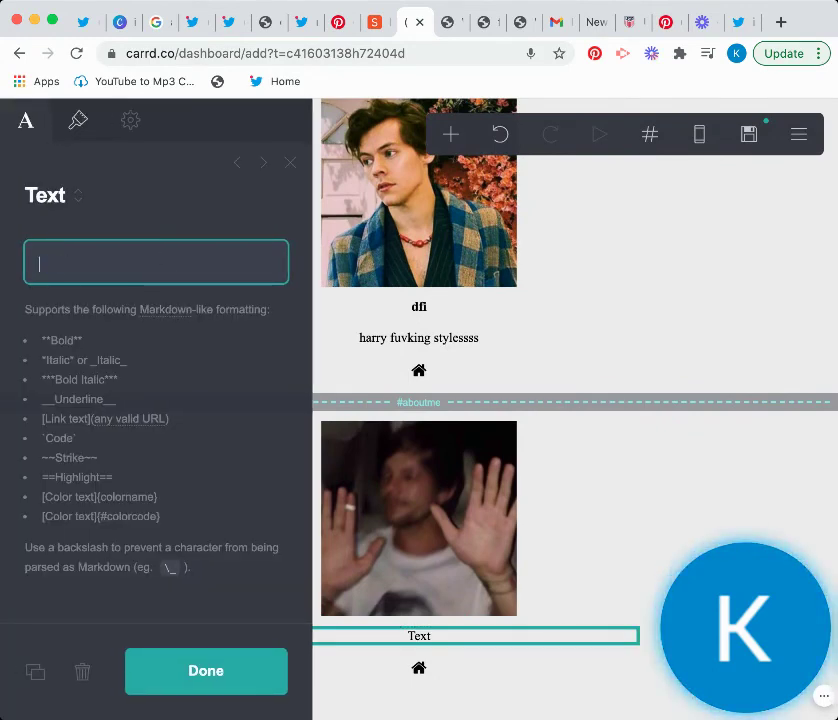
pyautogui.write('**')
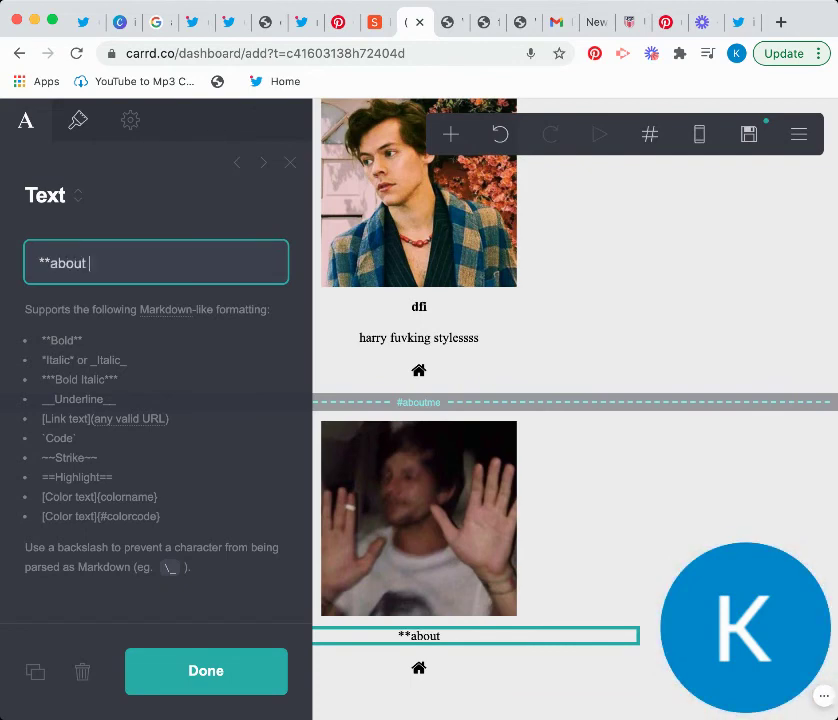
pyautogui.press('Return')
pyautogui.press('Return')
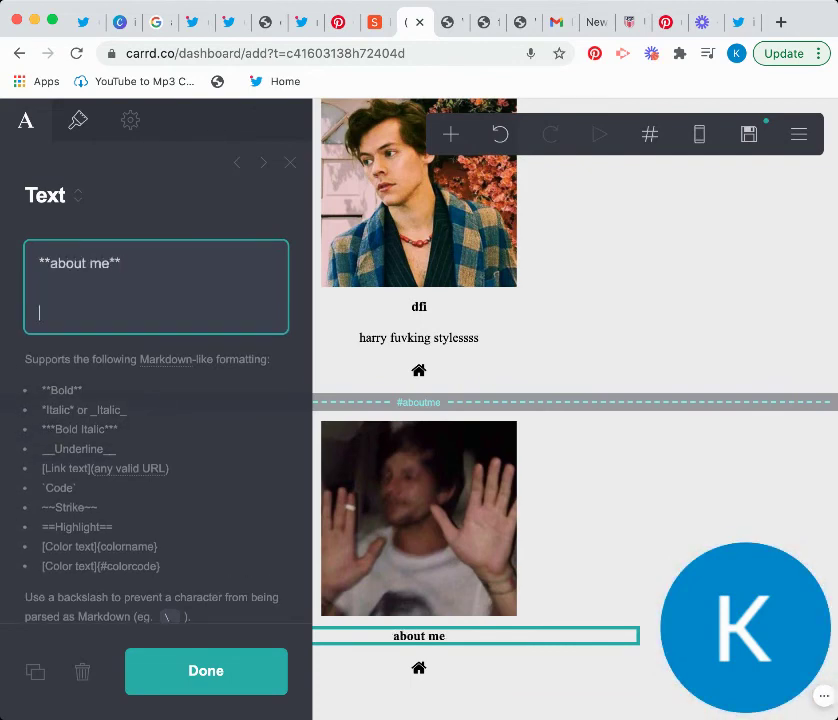
pyautogui.write('im cool')
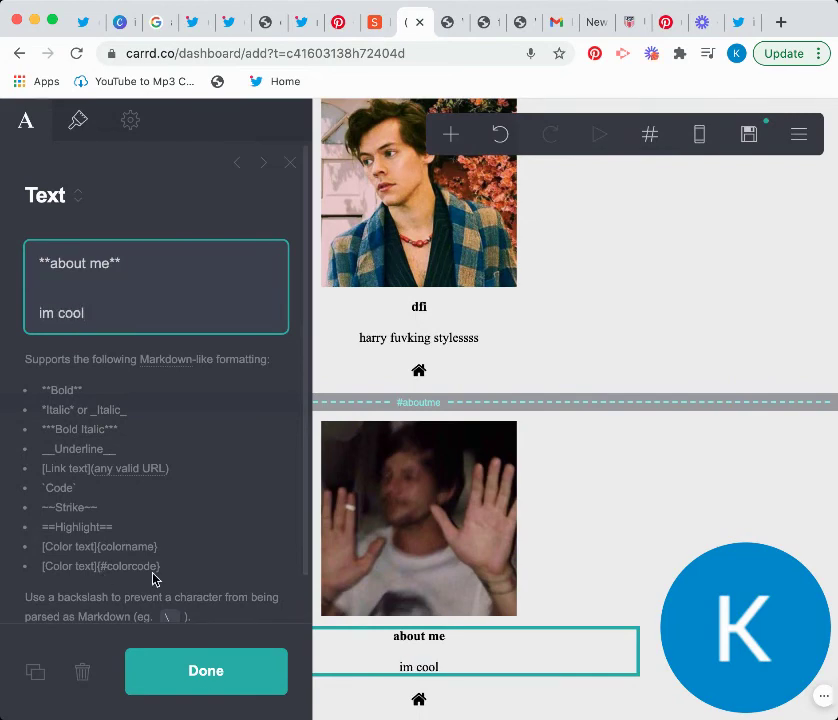
pyautogui.click(209, 688)
pyautogui.scroll(6, 206, 526)
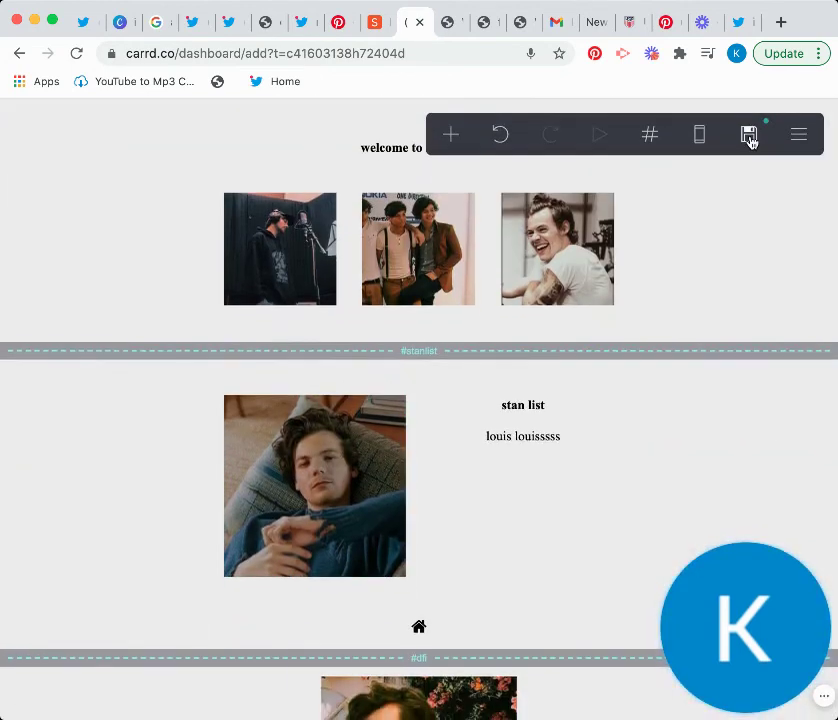
# Set the site title to coolsiesfun and description to 'cool fun times'
pyautogui.click(750, 140)
pyautogui.click(89, 299)
pyautogui.write('co')
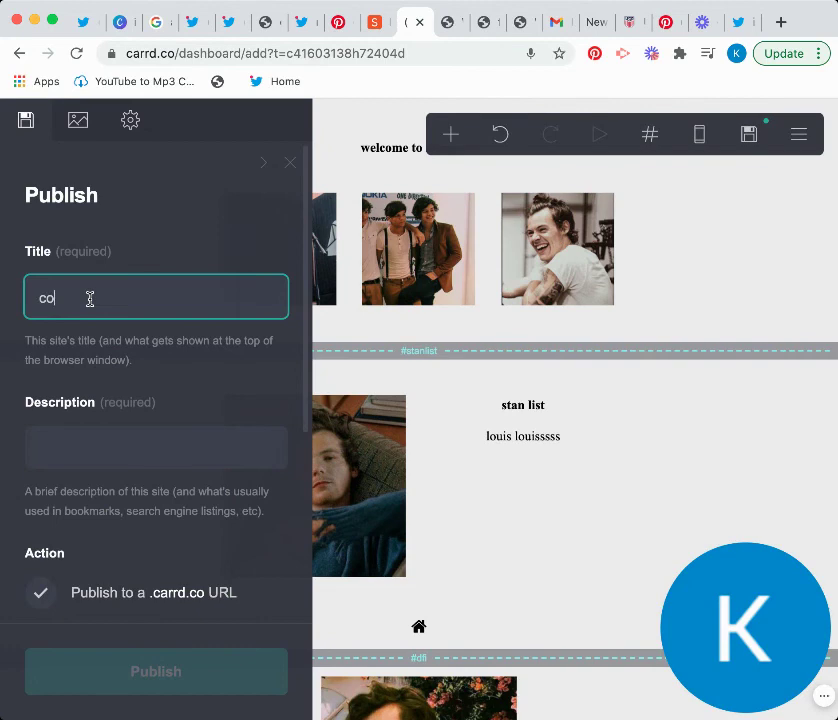
pyautogui.write('olsies')
pyautogui.write('fun')
pyautogui.click(119, 446)
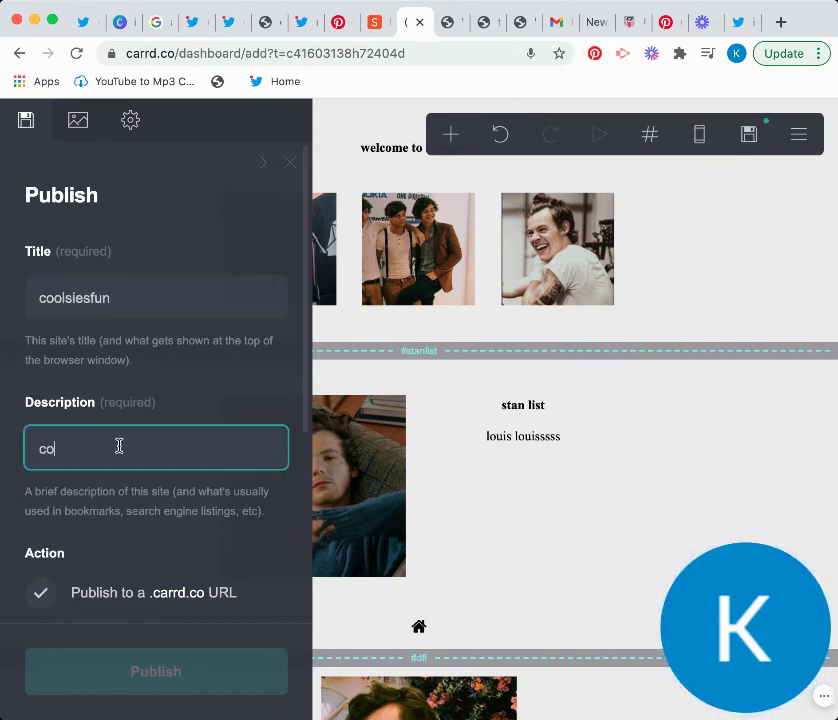
pyautogui.write('ol fun times')
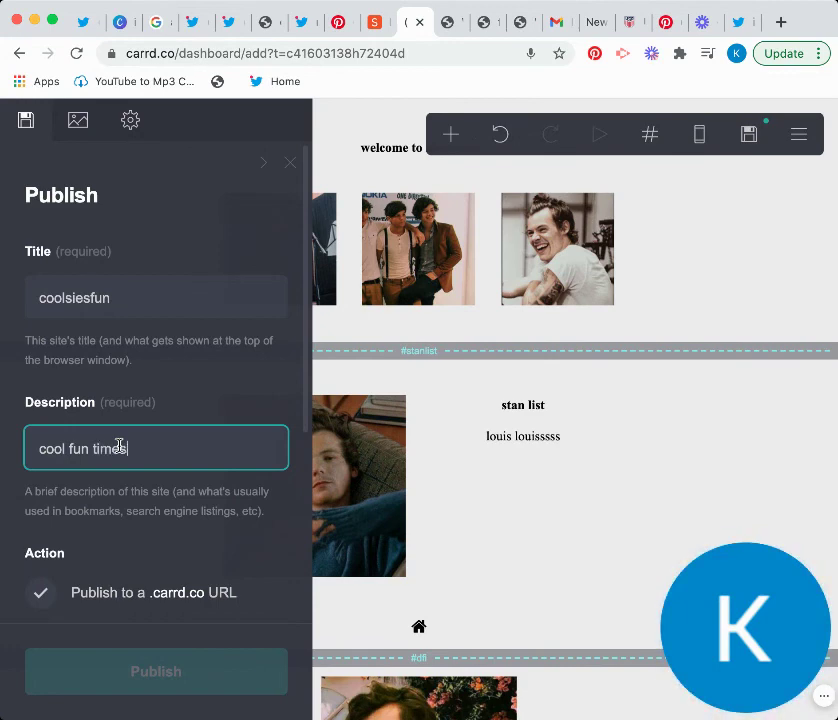
# Publish the site at coolsiesfuntoo.carrd.co and open the live page
pyautogui.scroll(-3, 118, 449)
pyautogui.click(108, 560)
pyautogui.write('coolsie')
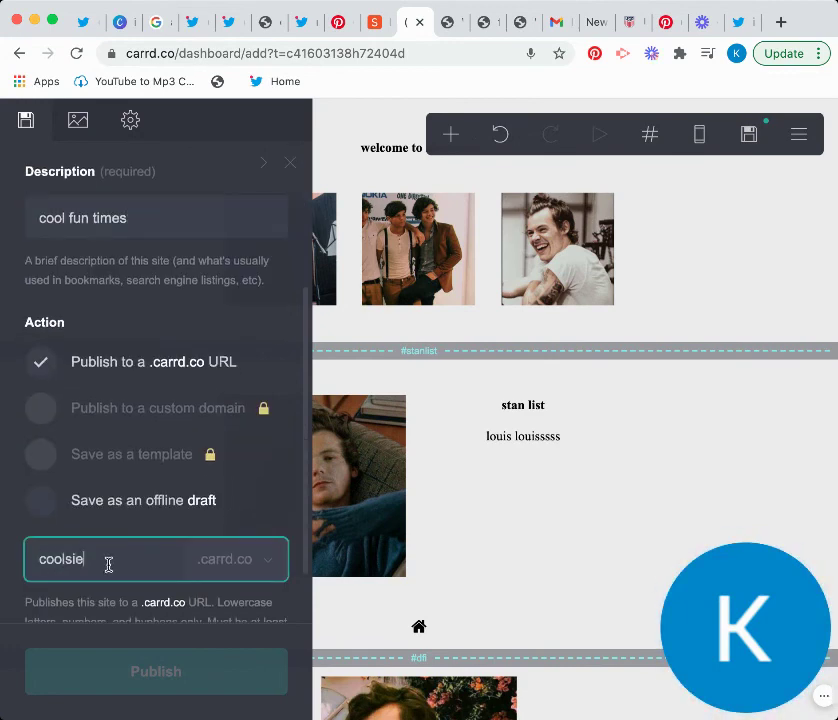
pyautogui.write('sfun')
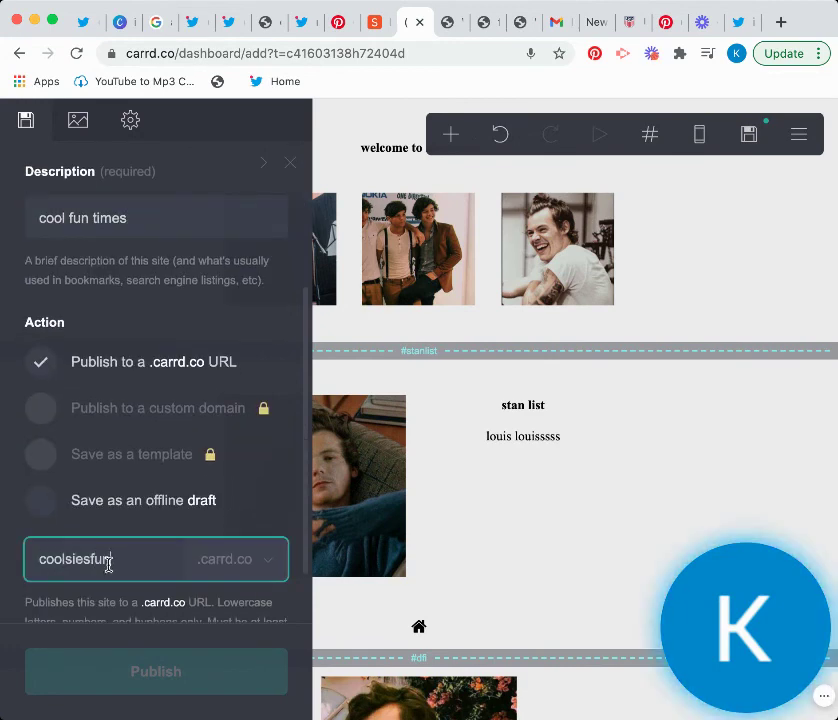
pyautogui.write('tool')
pyautogui.press('BackSpace')
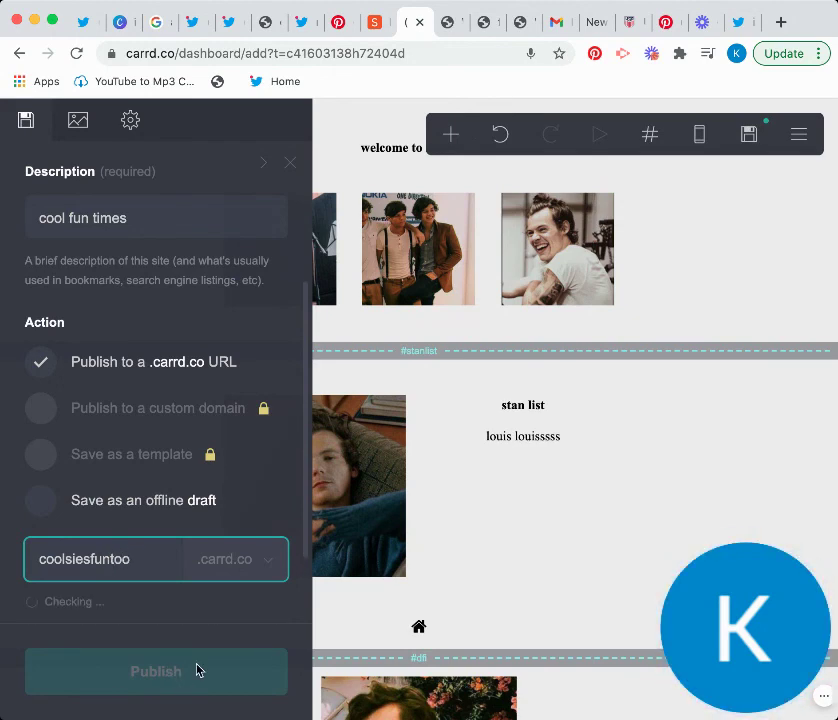
pyautogui.click(170, 682)
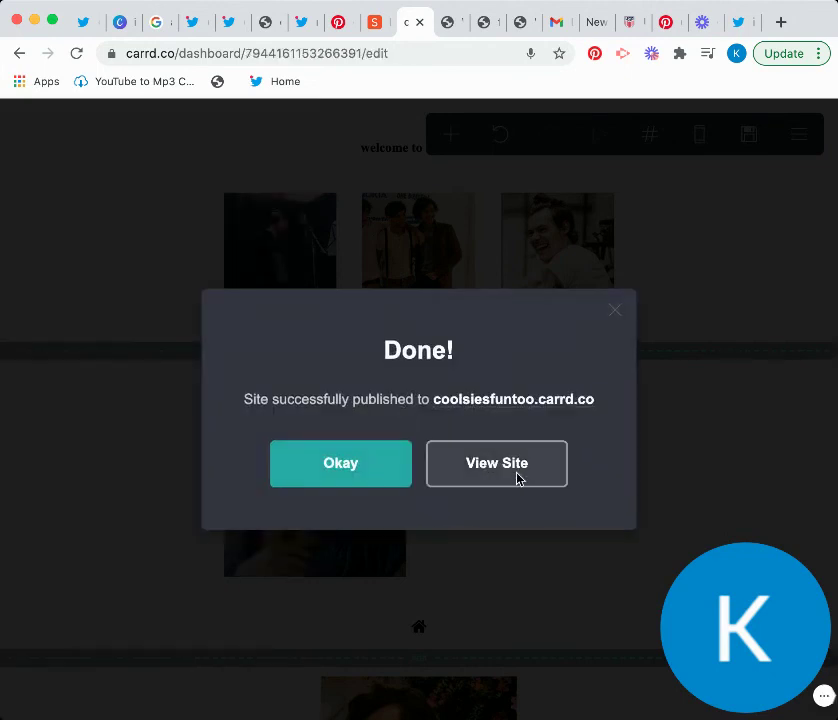
pyautogui.click(518, 479)
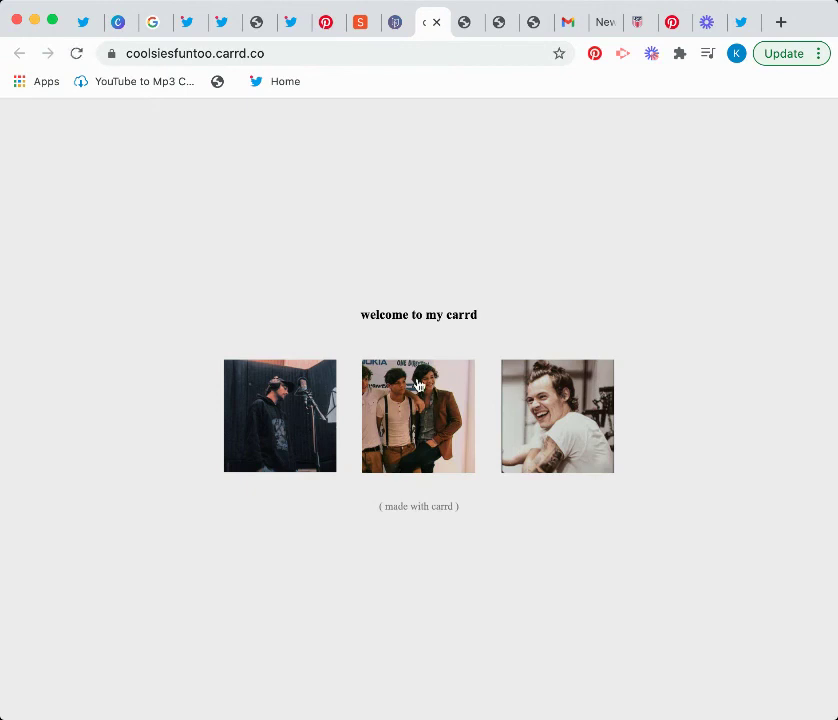
pyautogui.moveTo(557, 416)
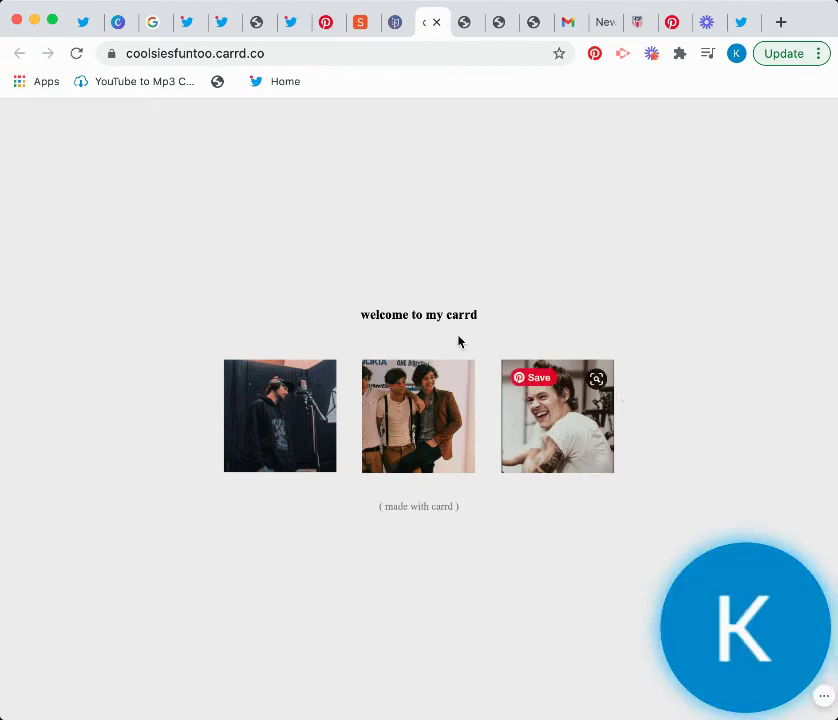
pyautogui.click(284, 422)
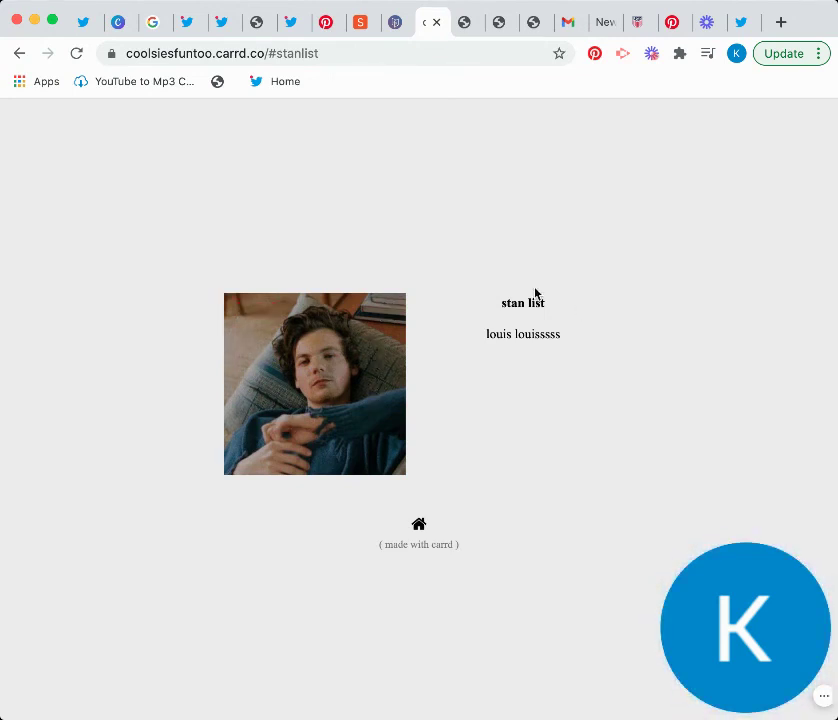
pyautogui.click(376, 376)
pyautogui.click(450, 412)
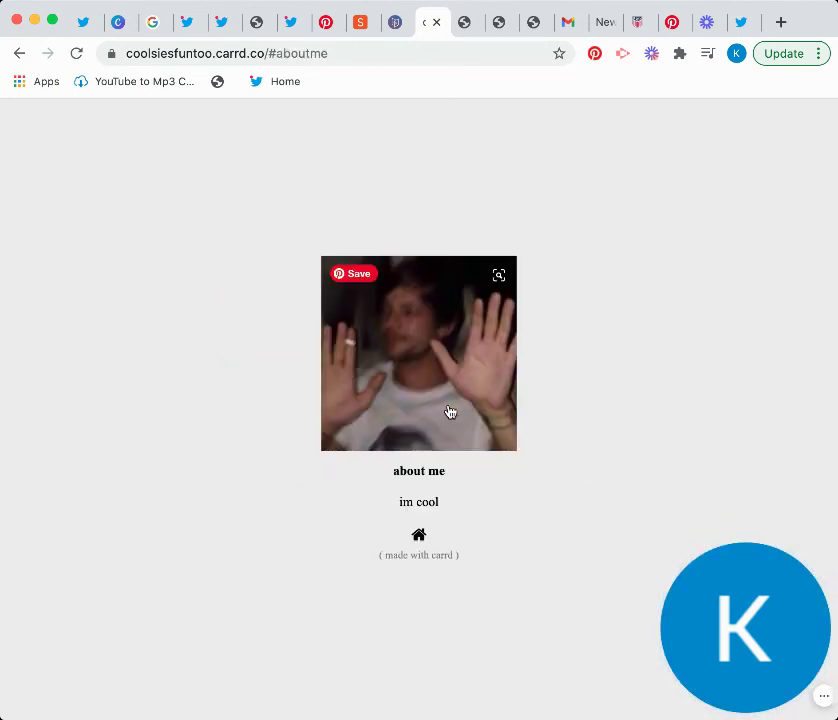
pyautogui.click(450, 412)
pyautogui.click(540, 422)
pyautogui.click(490, 412)
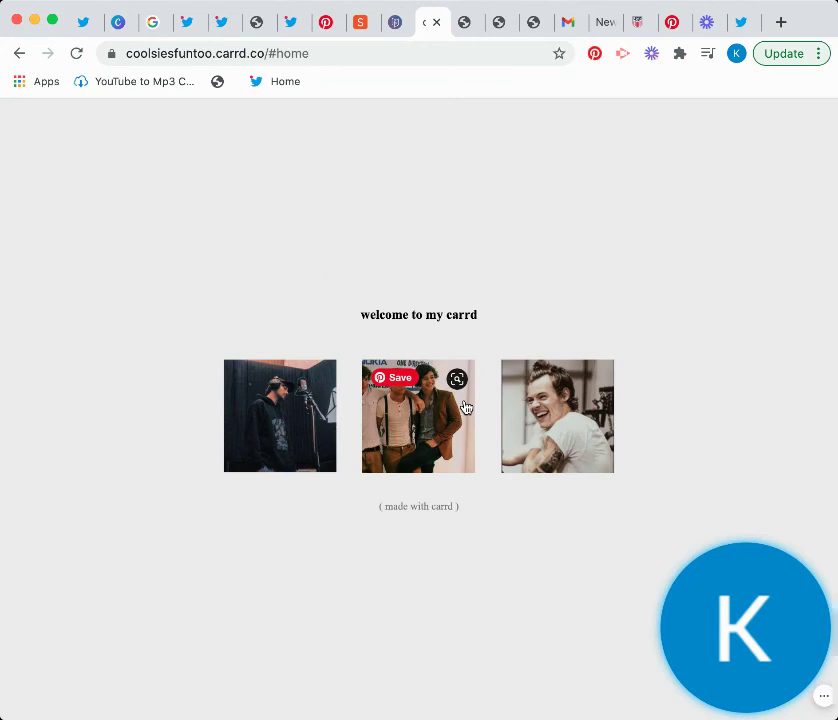
pyautogui.click(543, 447)
pyautogui.click(420, 535)
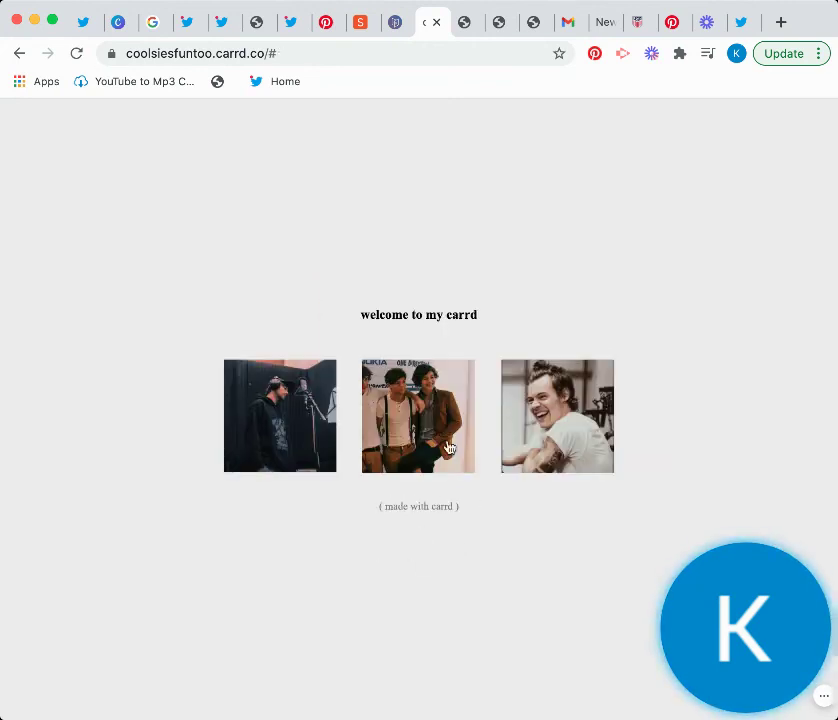